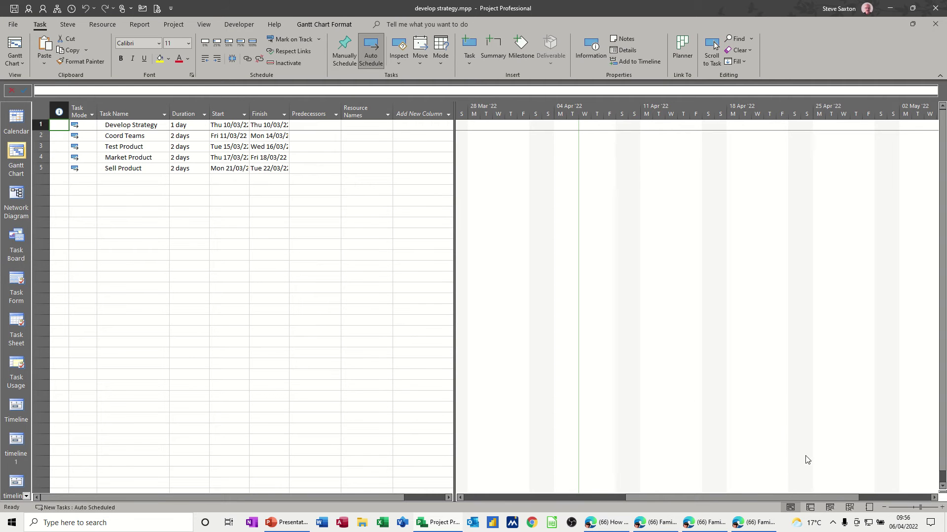
Step: Enter the two team members' first names as work resources in the Resource Sheet
{"action": "left_click", "coordinate": [849, 508]}
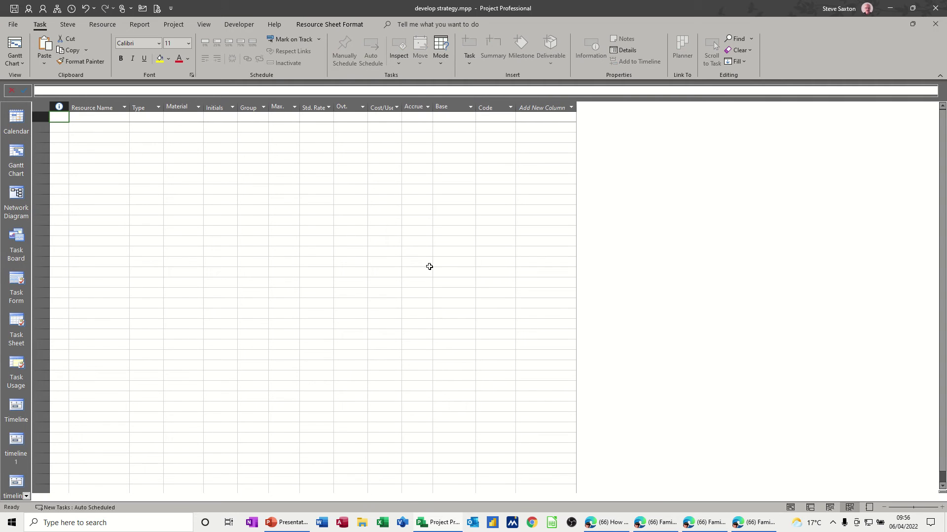
{"action": "left_click", "coordinate": [104, 118]}
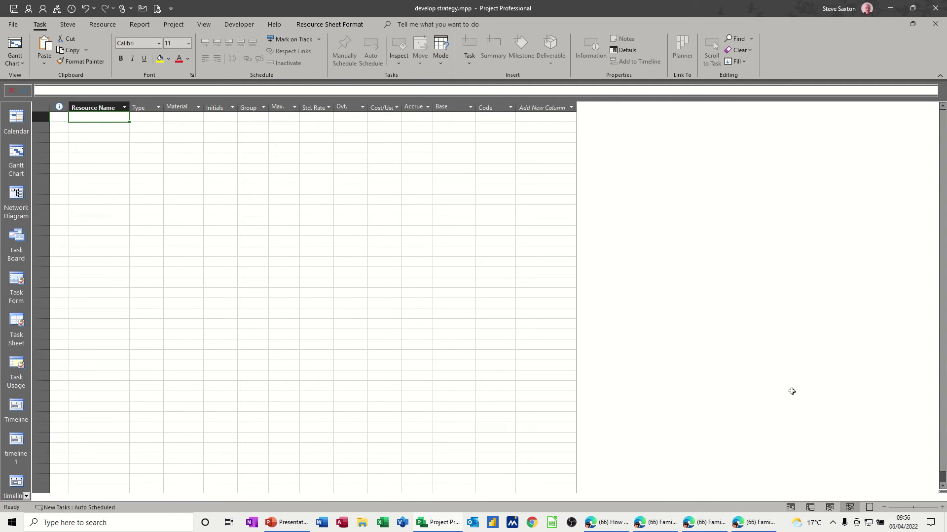
{"action": "type", "text": "Bob"}
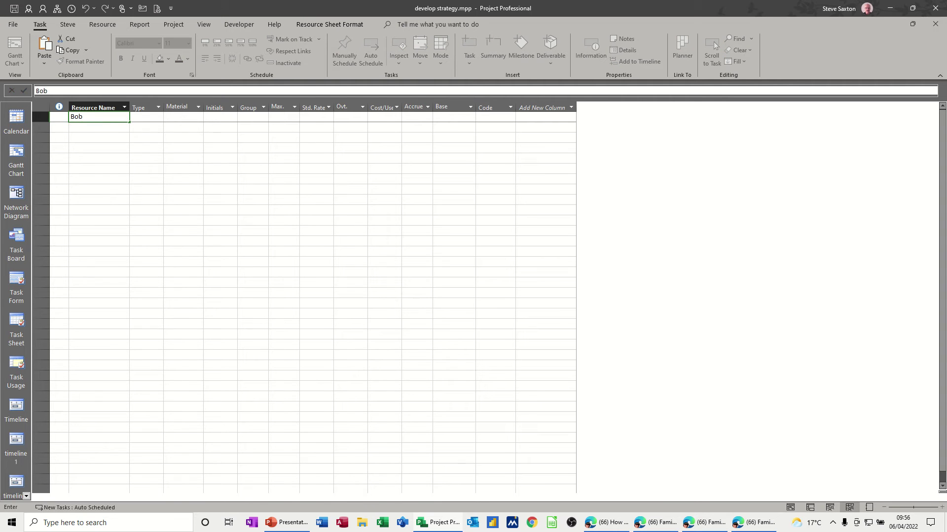
{"action": "key", "text": "Return"}
{"action": "type", "text": "Ann"}
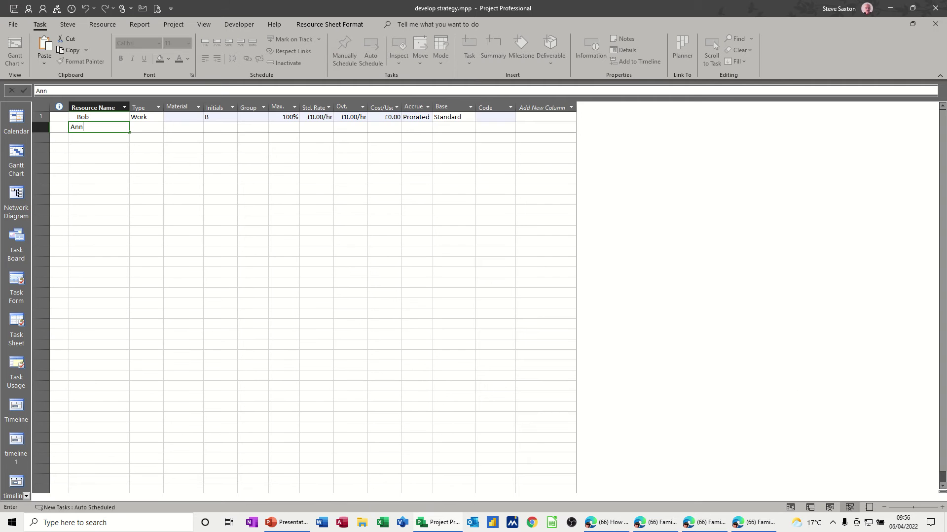
{"action": "key", "text": "Return"}
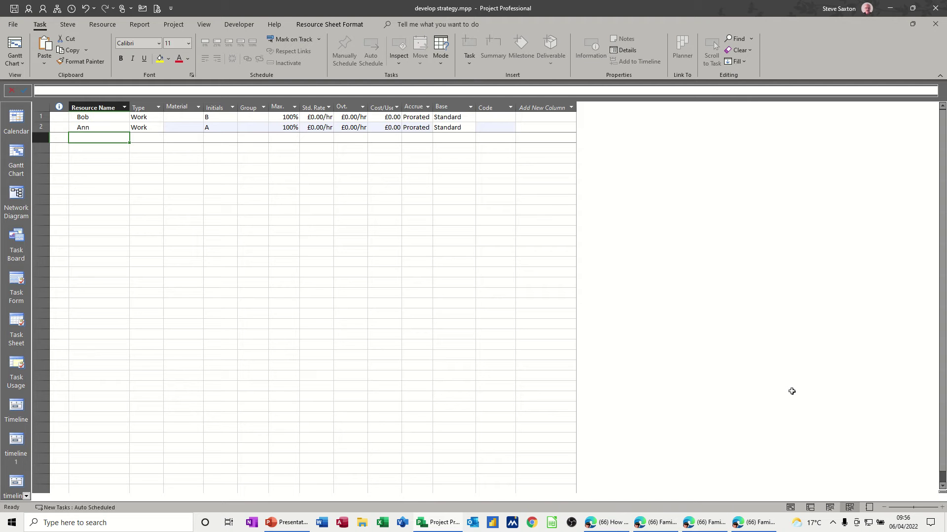
Step: Add a resource named Project Allocation and set its type to Cost
{"action": "type", "text": "Proje"}
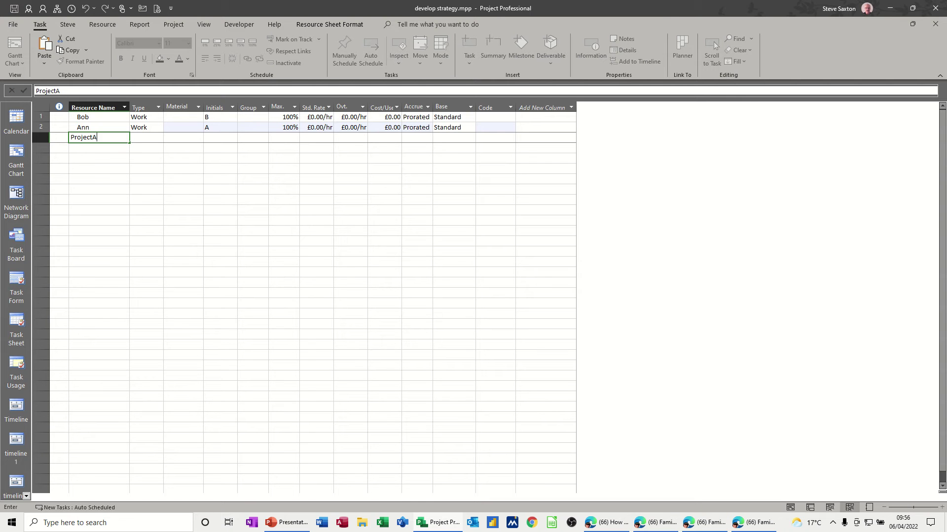
{"action": "type", "text": "ct Allocation"}
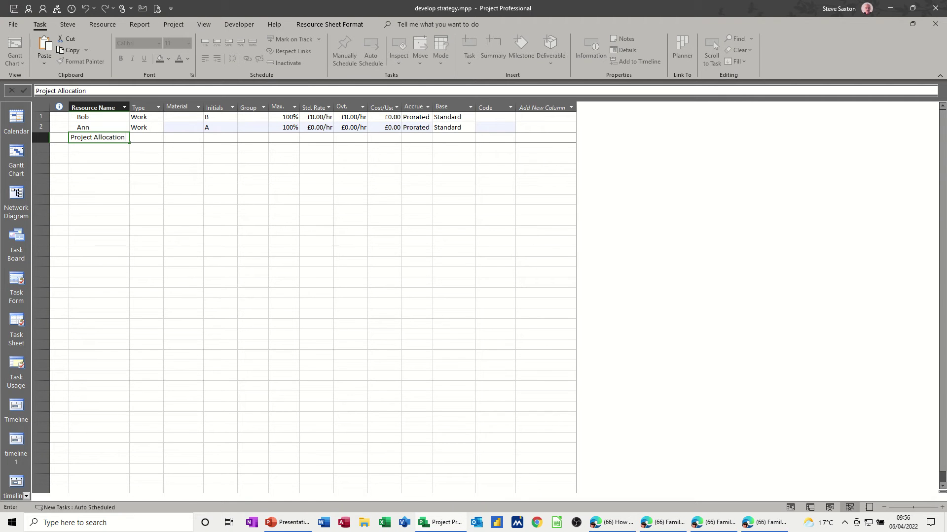
{"action": "left_click", "coordinate": [141, 147]}
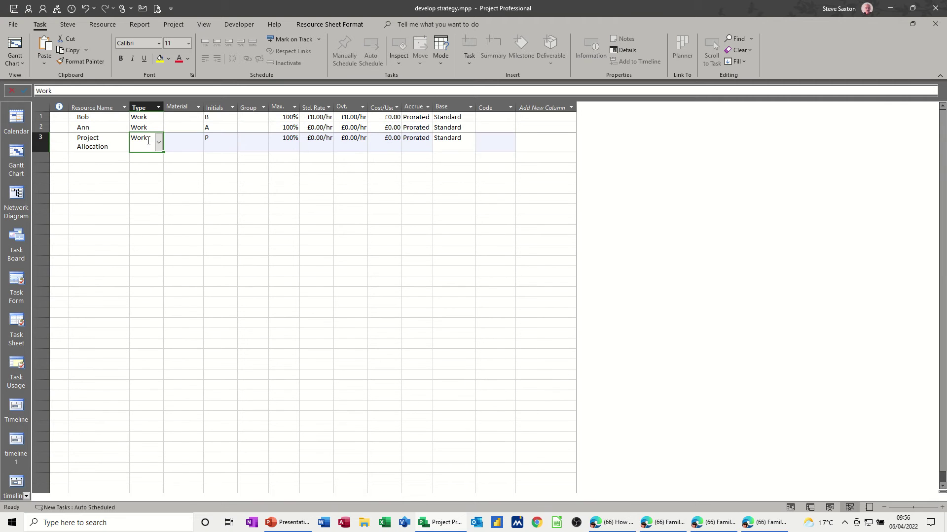
{"action": "left_click", "coordinate": [158, 148]}
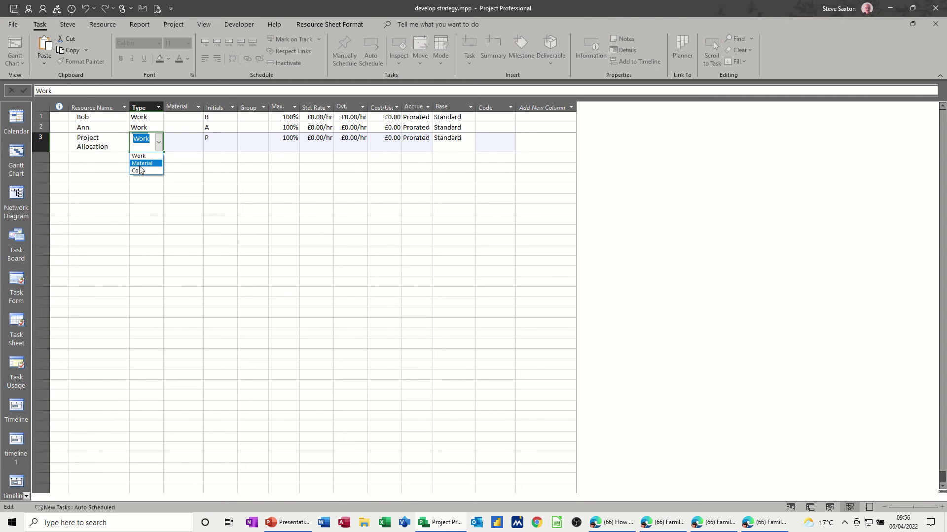
{"action": "left_click", "coordinate": [138, 172]}
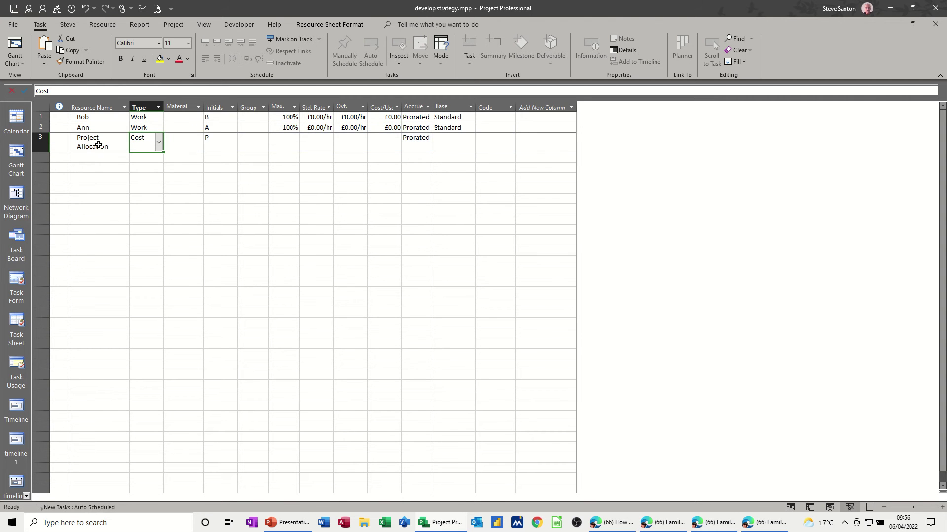
Step: Mark the Project Allocation resource as a Budget resource in its resource information
{"action": "left_click", "coordinate": [100, 148]}
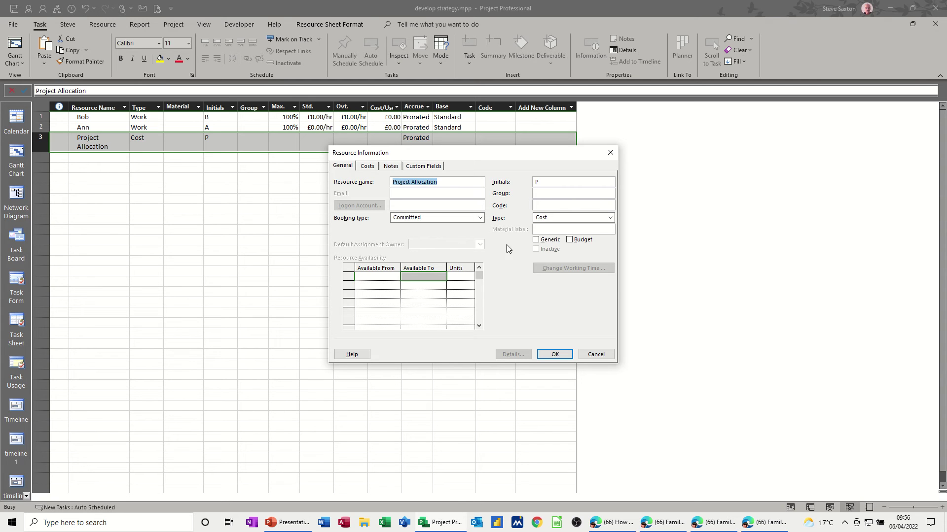
{"action": "left_click", "coordinate": [570, 240]}
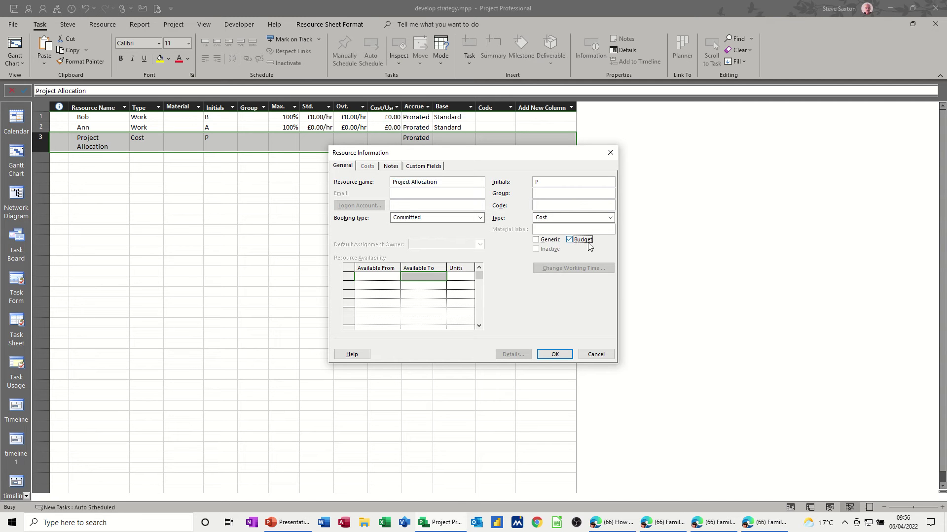
{"action": "left_click", "coordinate": [552, 353]}
Step: Set the standard rate of both work resources to £10.00/hr
{"action": "left_click", "coordinate": [310, 117]}
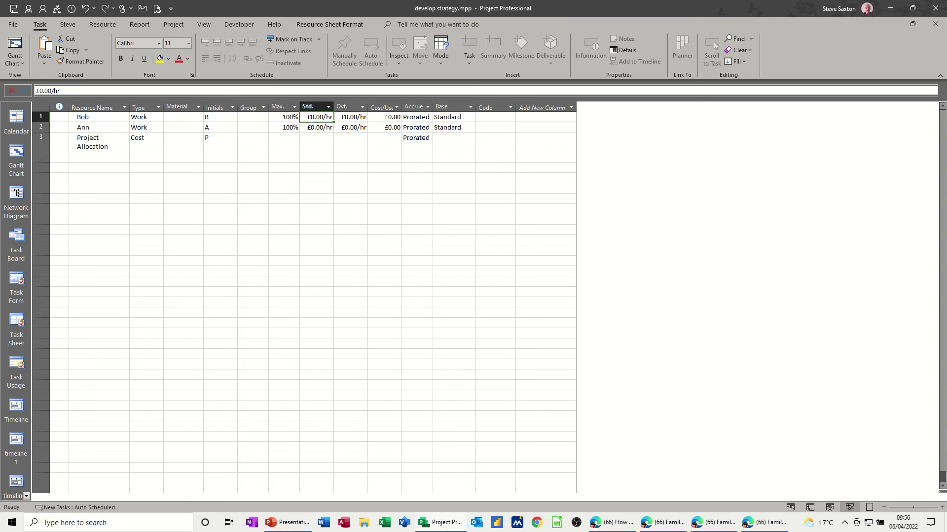
{"action": "type", "text": "10"}
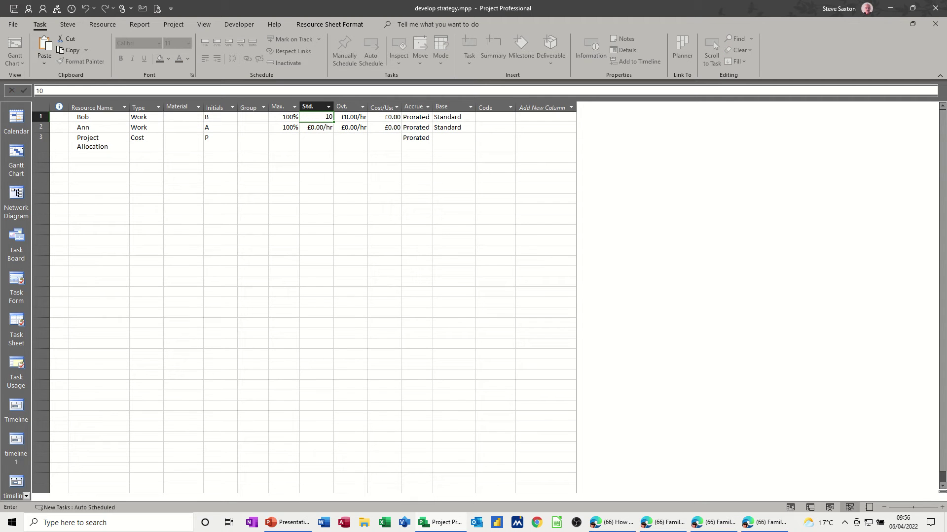
{"action": "key", "text": "Return"}
{"action": "type", "text": "10"}
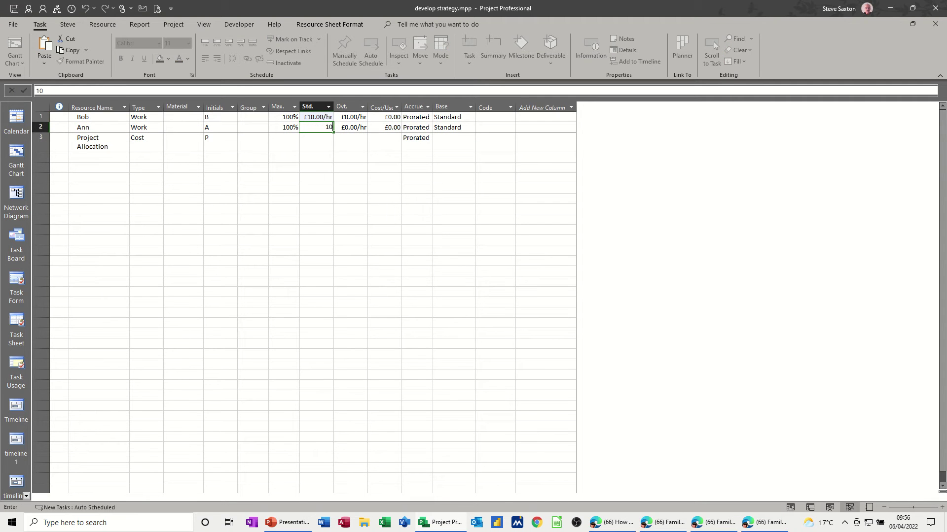
{"action": "key", "text": "Return"}
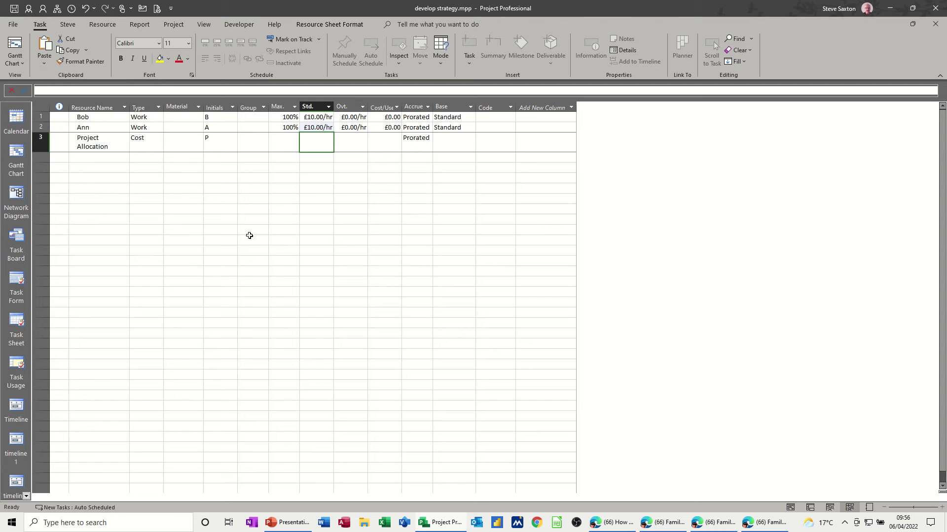
Step: In the Gantt Chart view, indent Coord Teams, Test Product, Market Product and Sell Product as subtasks of Develop Strategy
{"action": "left_click", "coordinate": [16, 153]}
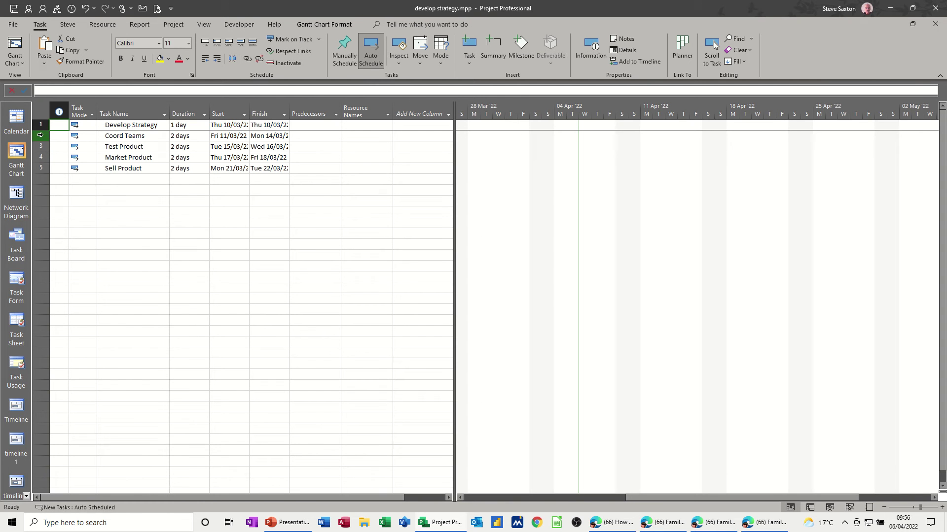
{"action": "left_click_drag", "start_coordinate": [101, 136], "coordinate": [105, 170]}
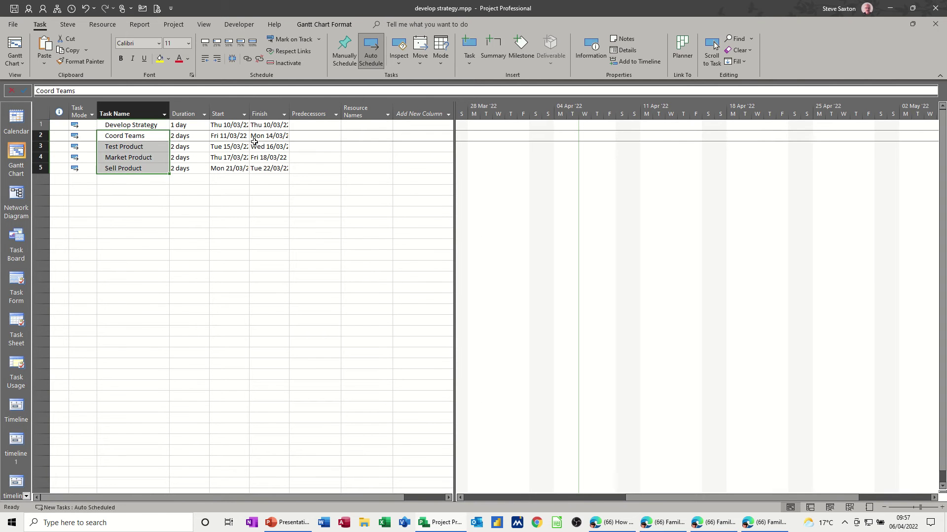
{"action": "left_click", "coordinate": [217, 61]}
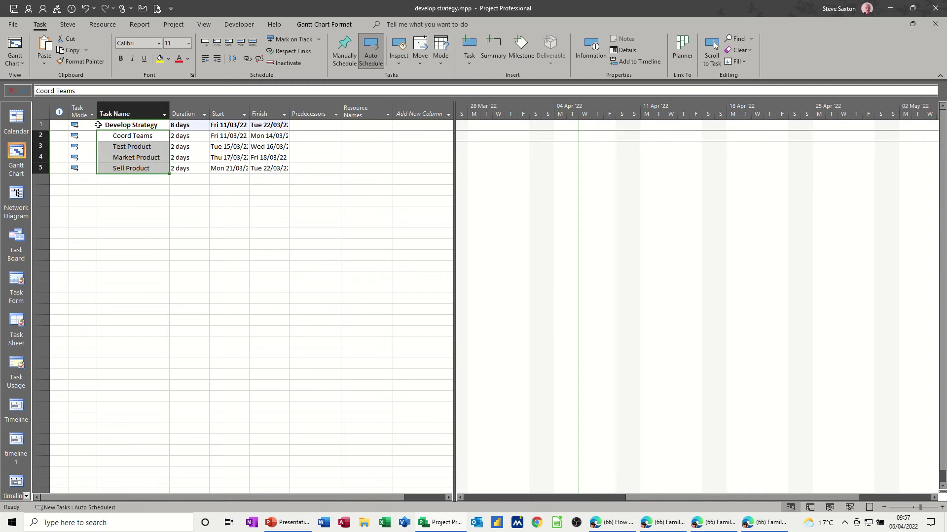
{"action": "left_click", "coordinate": [101, 125]}
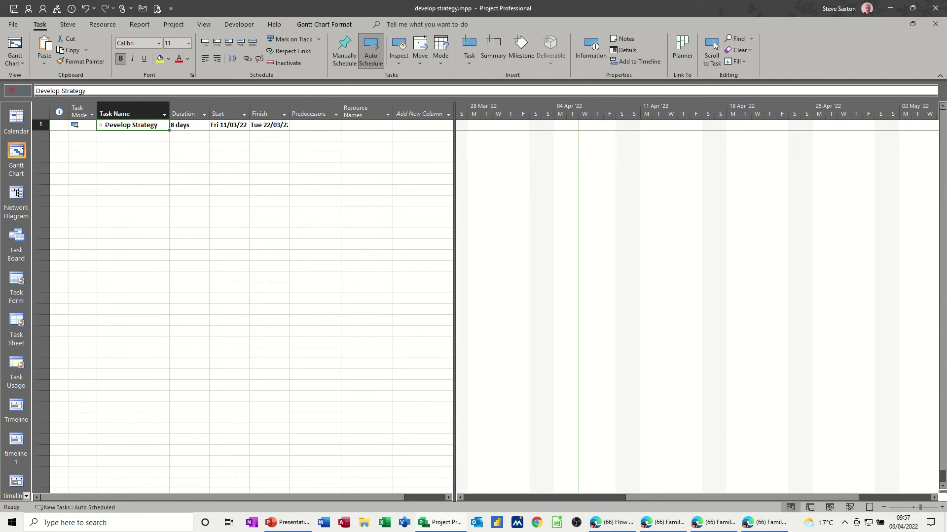
{"action": "left_click", "coordinate": [101, 126]}
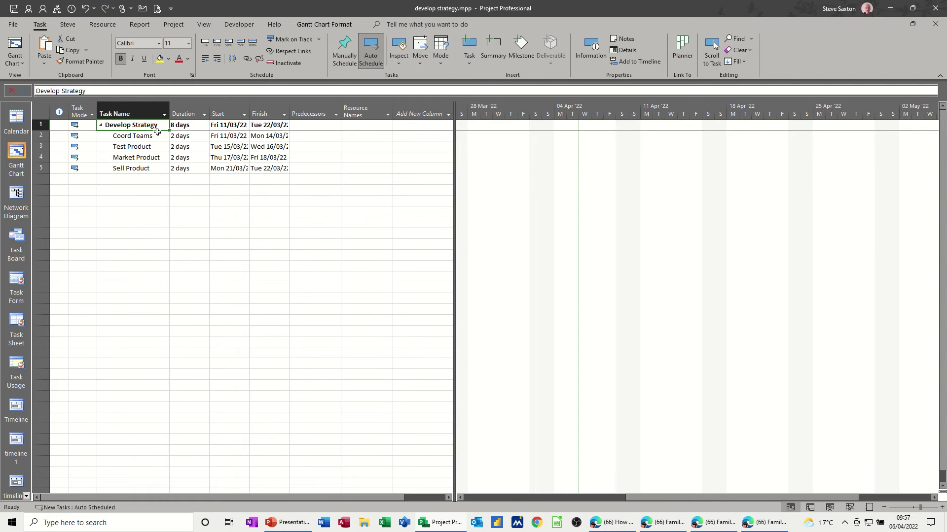
Step: Assign the first person in the Assign Resources list to the Coord Teams task
{"action": "left_click", "coordinate": [140, 134]}
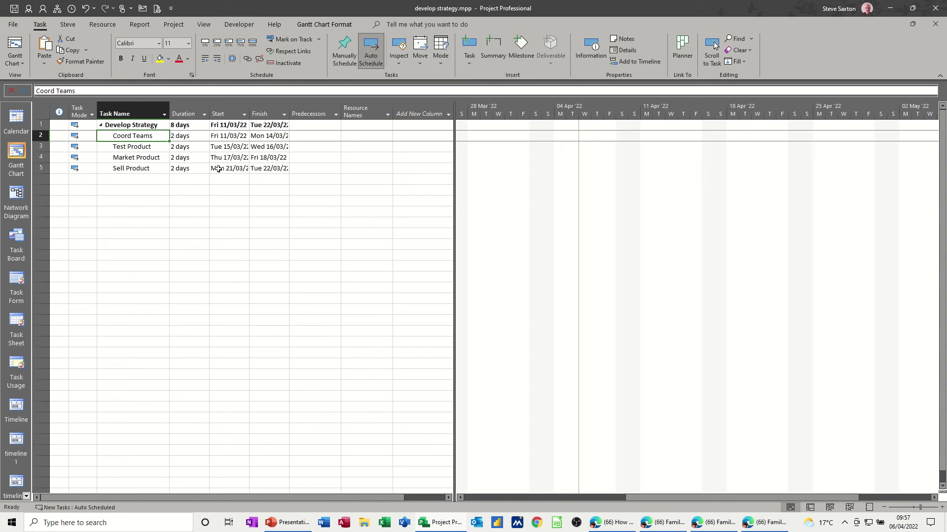
{"action": "left_click", "coordinate": [103, 26]}
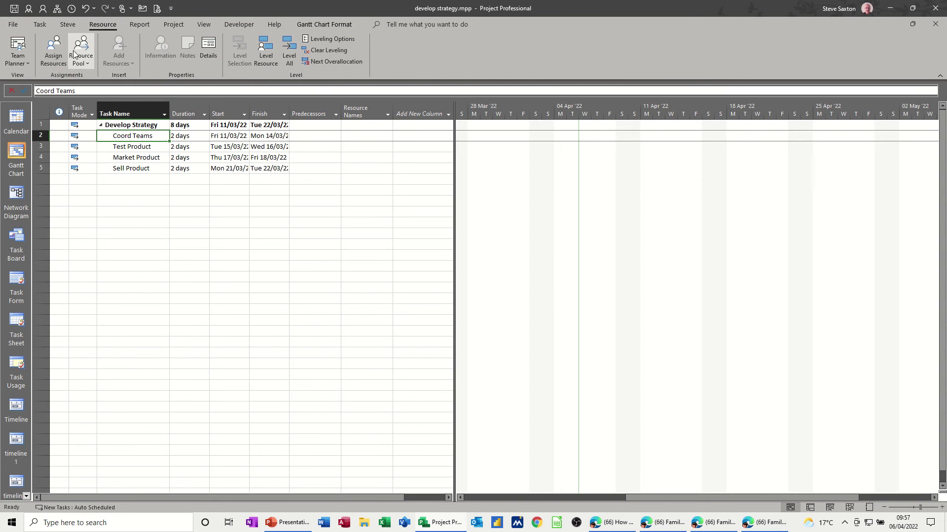
{"action": "left_click", "coordinate": [54, 52]}
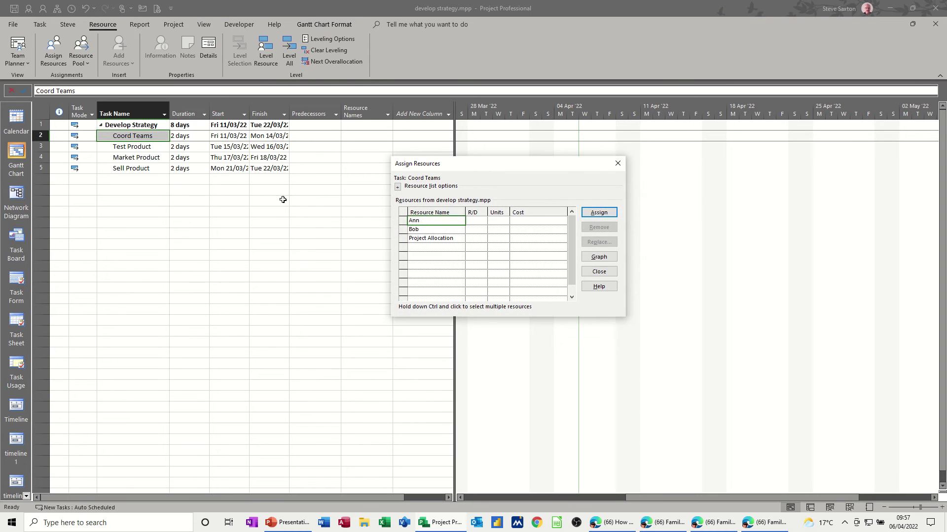
{"action": "left_click", "coordinate": [599, 212]}
Step: Assign both people to the Test Product and Market Product tasks
{"action": "left_click", "coordinate": [119, 146]}
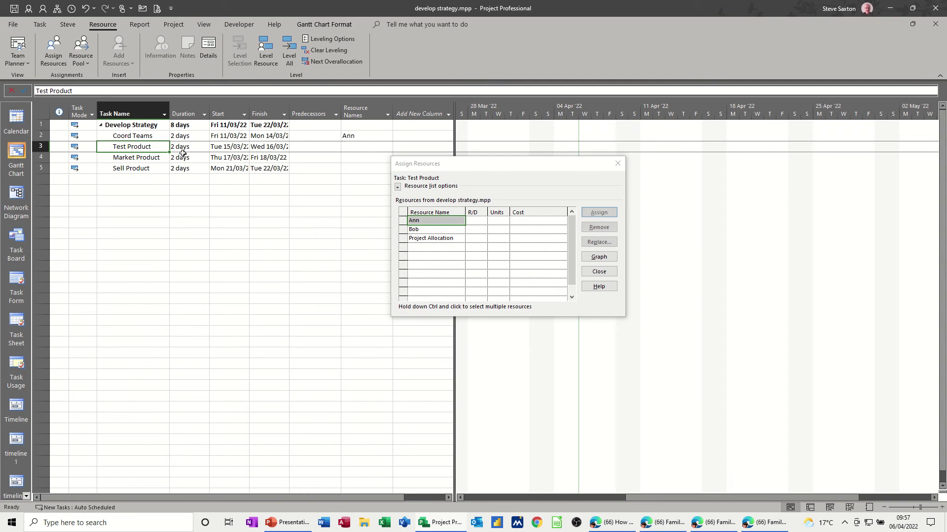
{"action": "left_click", "coordinate": [432, 227]}
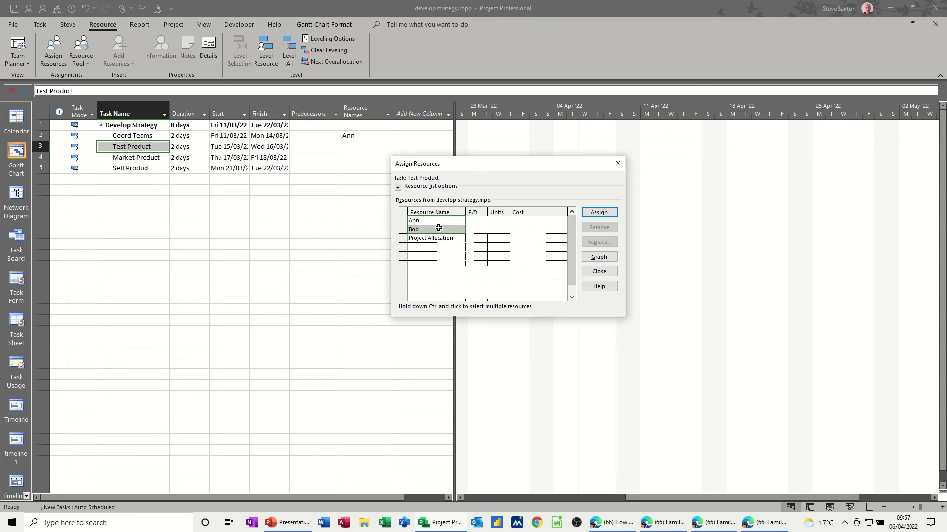
{"action": "left_click", "coordinate": [599, 214]}
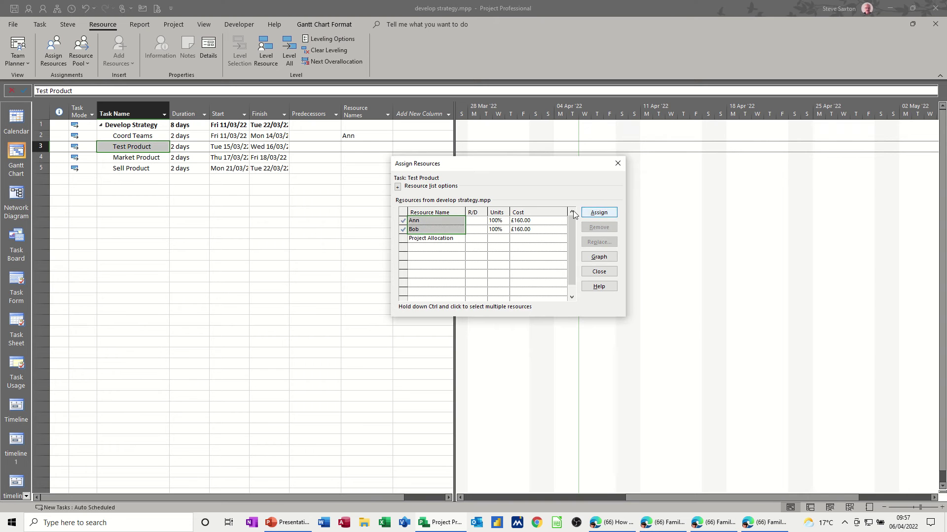
{"action": "left_click", "coordinate": [129, 158]}
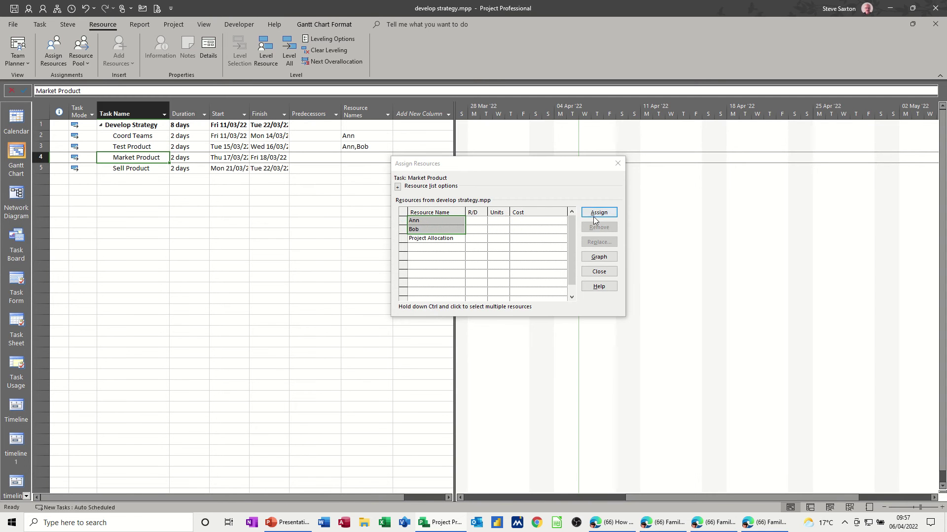
{"action": "left_click", "coordinate": [599, 213]}
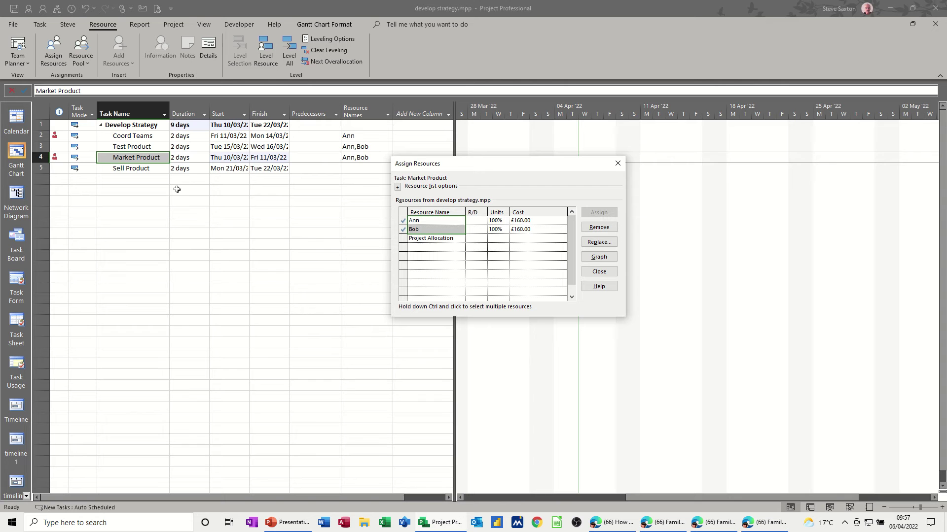
Step: Assign only the first-listed person to the Sell Product task and close the resource assignment dialog
{"action": "left_click", "coordinate": [138, 169]}
{"action": "left_click", "coordinate": [436, 225]}
{"action": "left_click", "coordinate": [436, 223]}
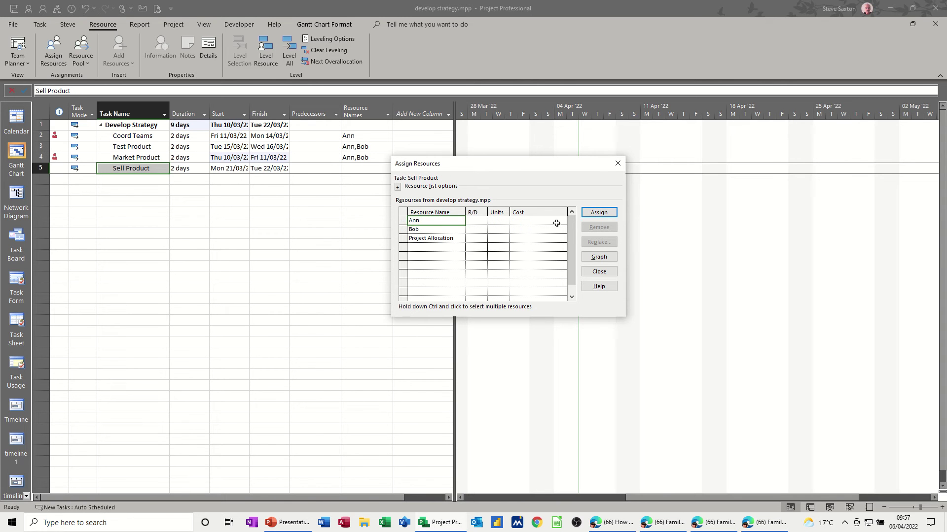
{"action": "left_click", "coordinate": [598, 212]}
{"action": "left_click", "coordinate": [616, 165]}
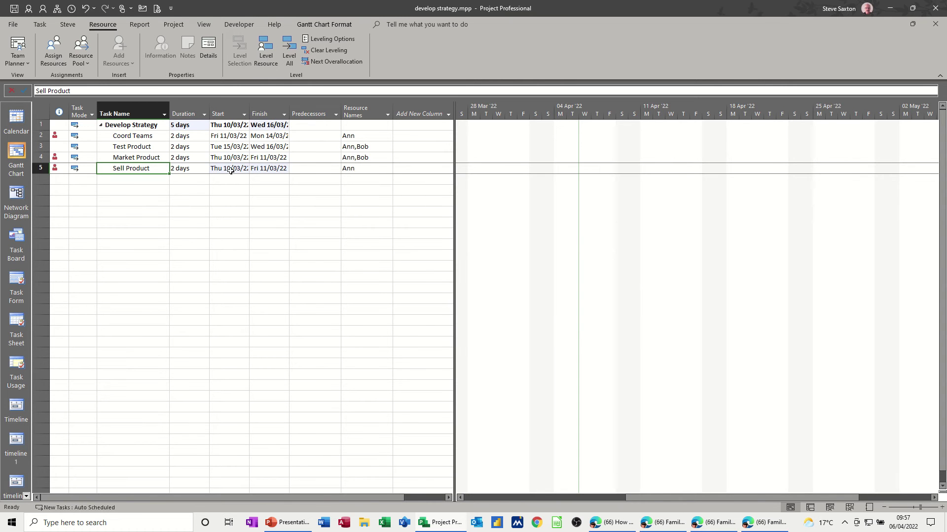
Step: Link the four subtasks in sequence from Coord Teams through Sell Product
{"action": "left_click_drag", "start_coordinate": [120, 137], "coordinate": [126, 169]}
{"action": "left_click", "coordinate": [46, 28]}
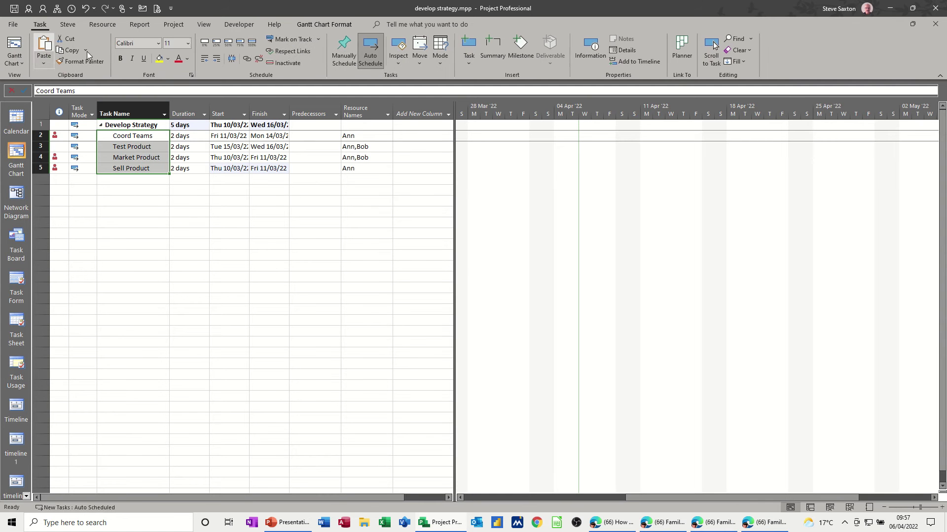
{"action": "left_click", "coordinate": [245, 61]}
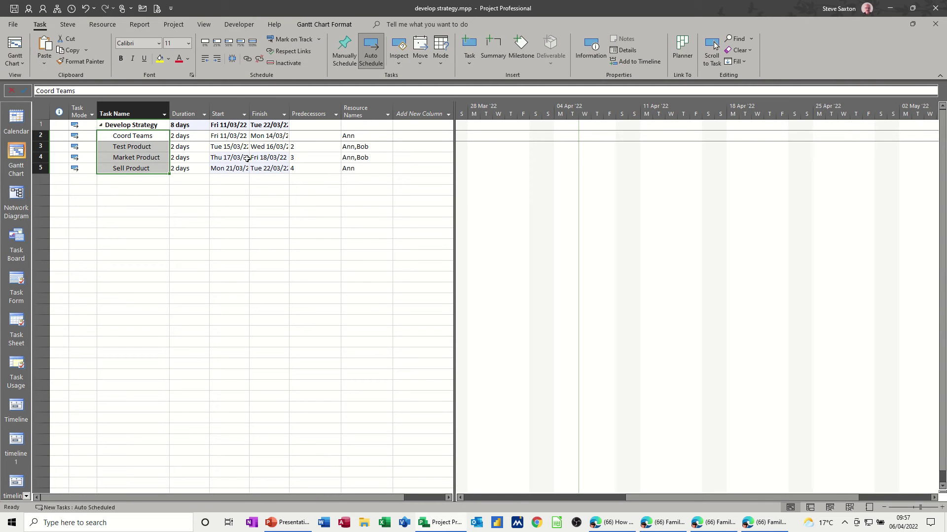
{"action": "left_click", "coordinate": [143, 156]}
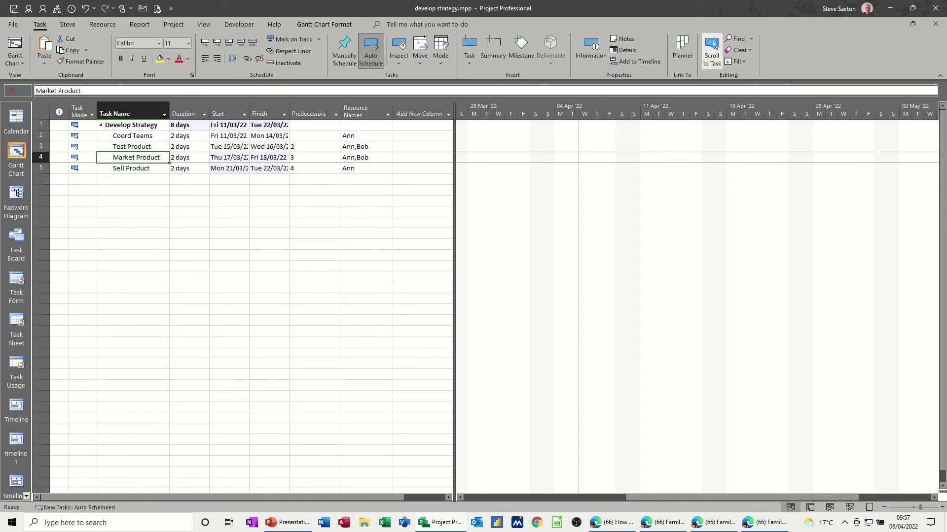
{"action": "left_click", "coordinate": [712, 52]}
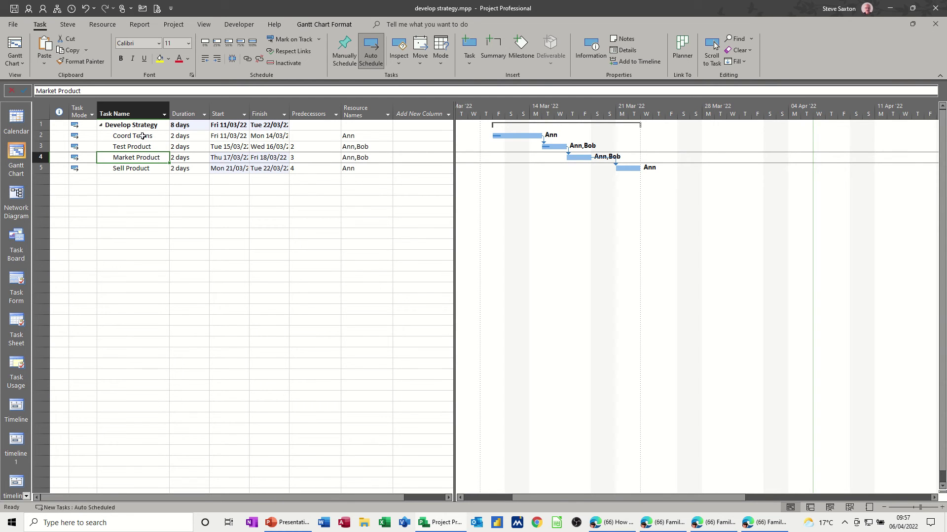
Step: Try to assign the Project Allocation budget resource to the Market Product task and the Develop Strategy summary task, and close the assignment dialog
{"action": "left_click", "coordinate": [100, 25]}
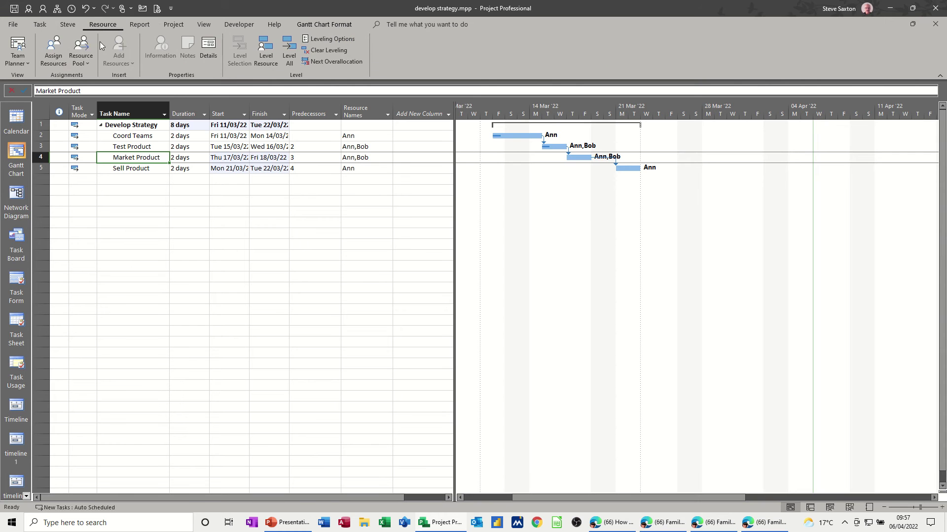
{"action": "left_click", "coordinate": [54, 49]}
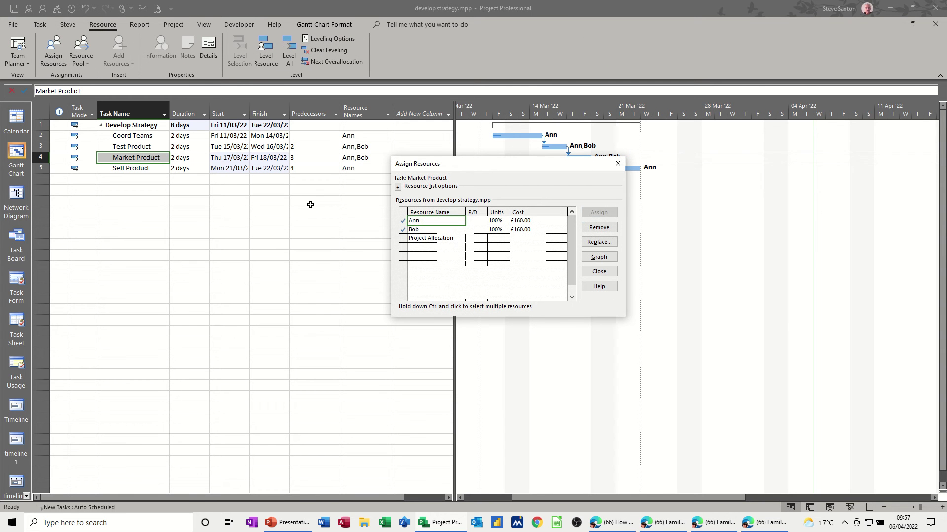
{"action": "left_click", "coordinate": [425, 240]}
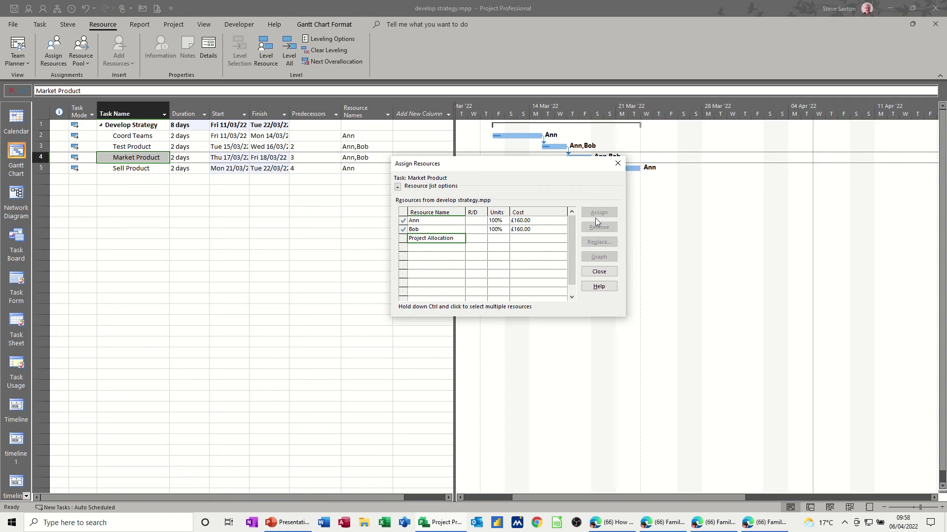
{"action": "left_click", "coordinate": [129, 126]}
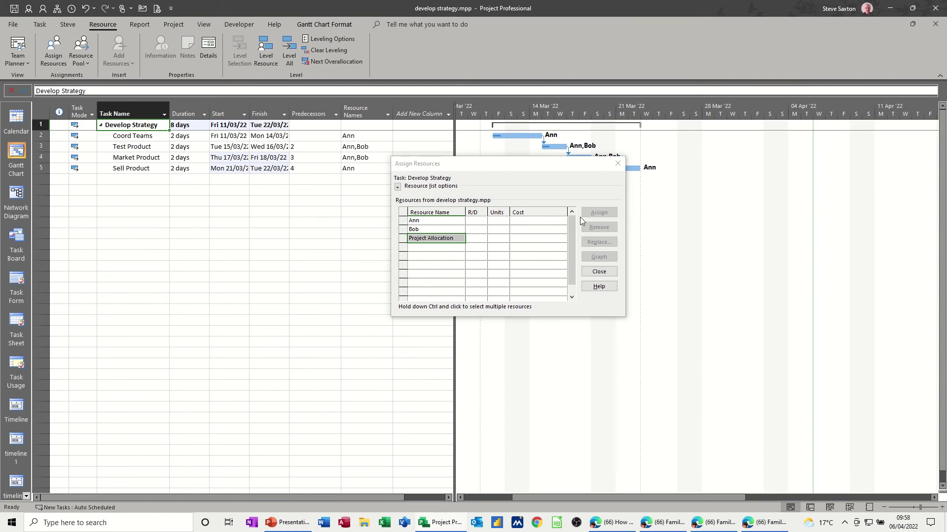
{"action": "left_click", "coordinate": [436, 231]}
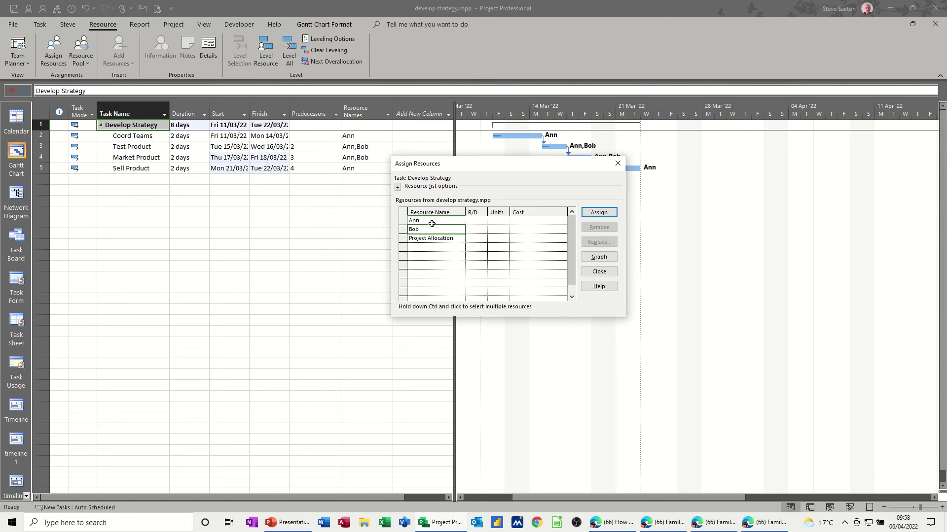
{"action": "left_click", "coordinate": [430, 223]}
{"action": "left_click", "coordinate": [433, 240]}
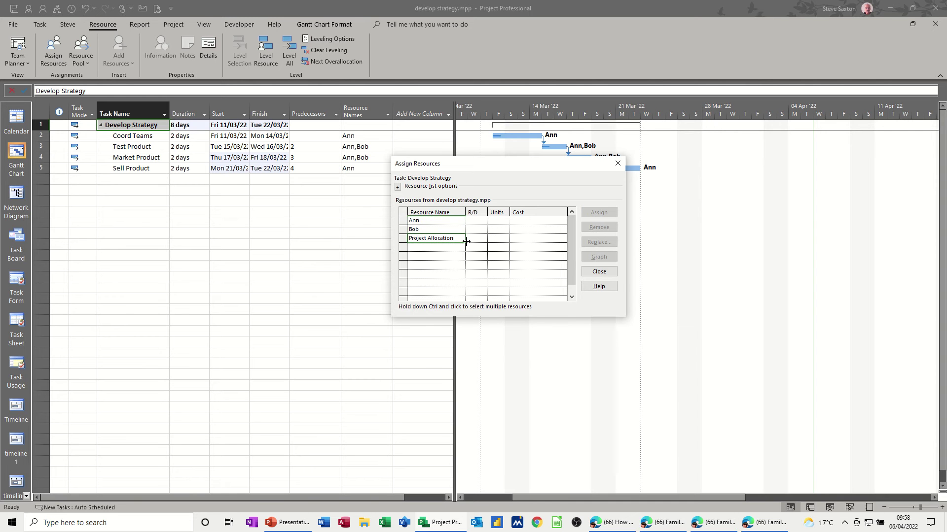
{"action": "left_click", "coordinate": [617, 164]}
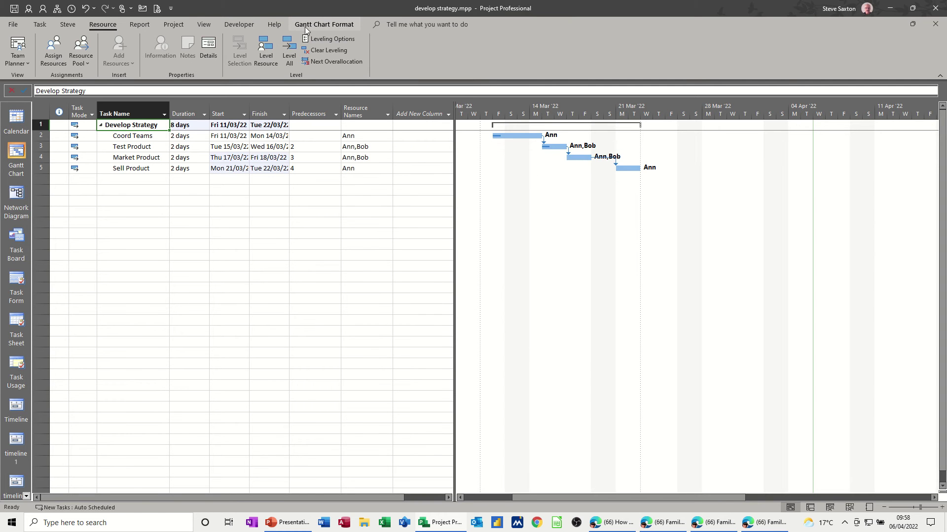
Step: Insert a new summary task above Develop Strategy and undo the insertion
{"action": "left_click", "coordinate": [327, 25]}
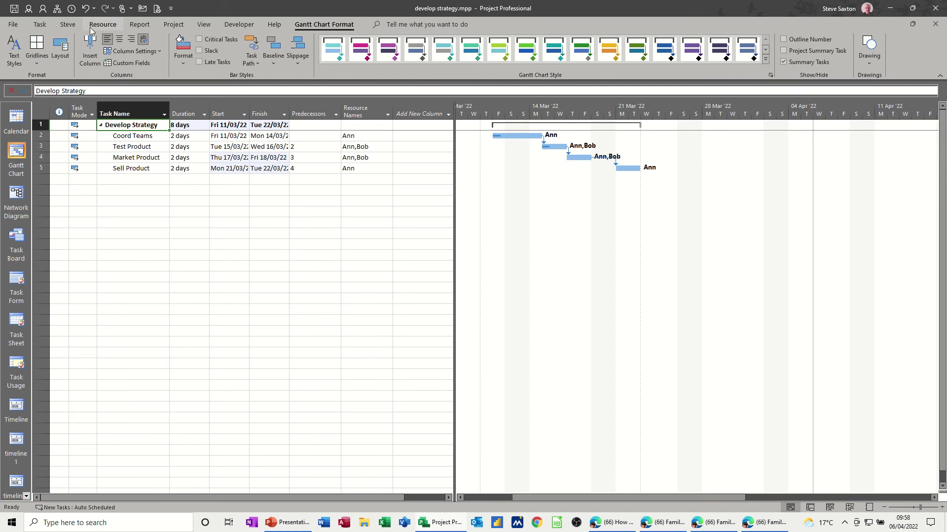
{"action": "left_click", "coordinate": [40, 24]}
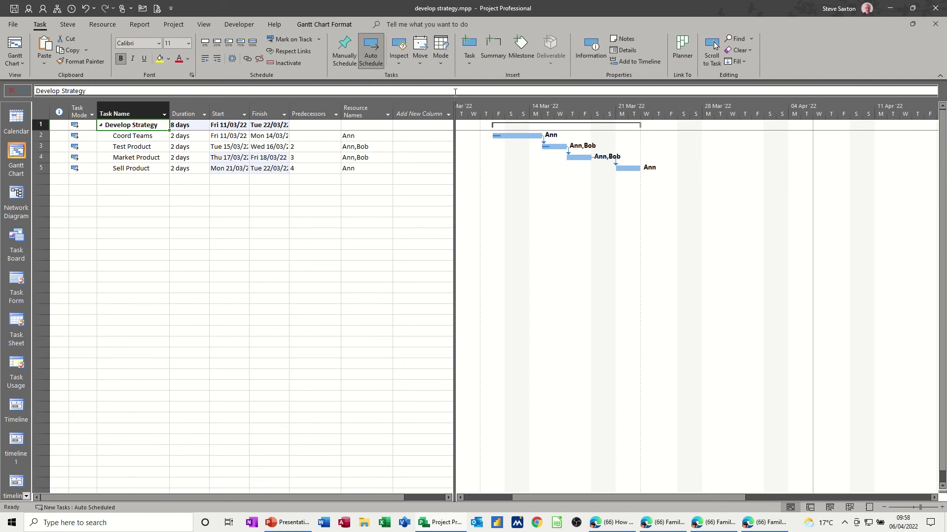
{"action": "left_click", "coordinate": [492, 51]}
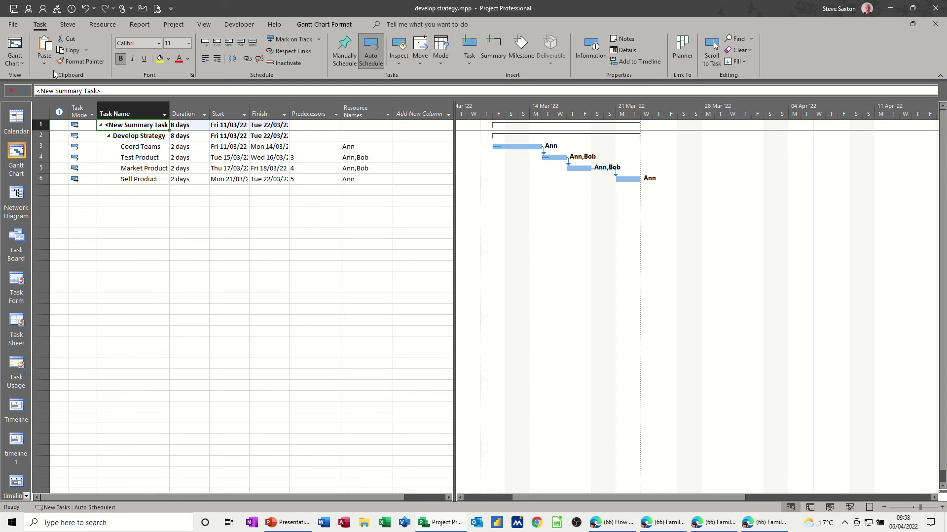
{"action": "left_click", "coordinate": [86, 11]}
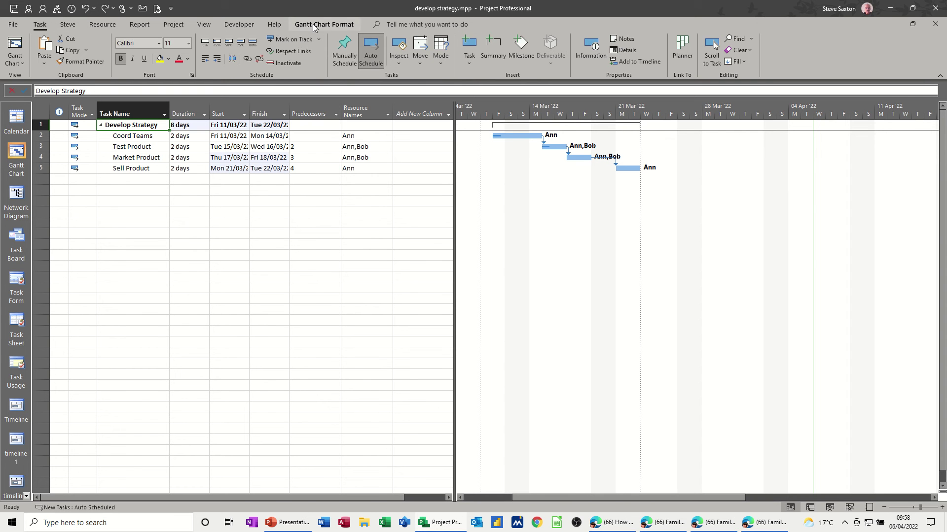
Step: Show the project summary task and capitalise its name as Develop Strategy
{"action": "left_click", "coordinate": [345, 24]}
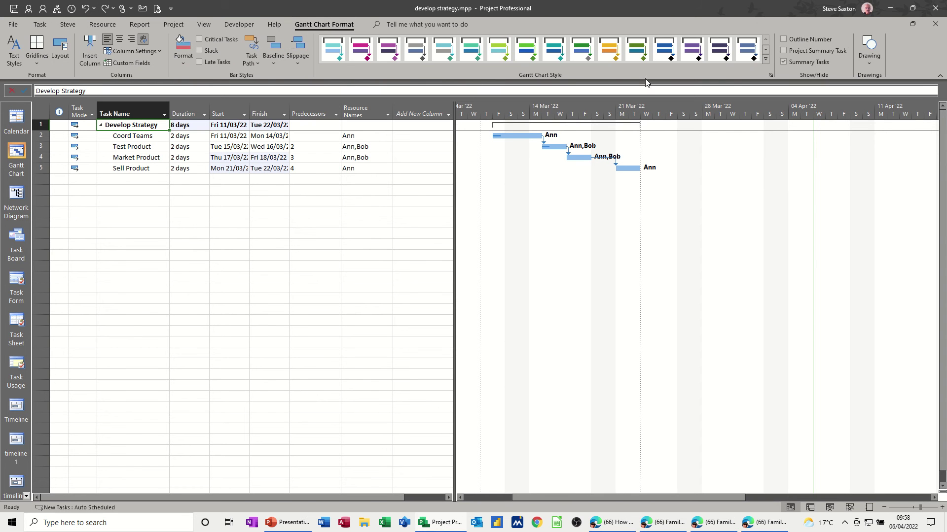
{"action": "left_click", "coordinate": [783, 50]}
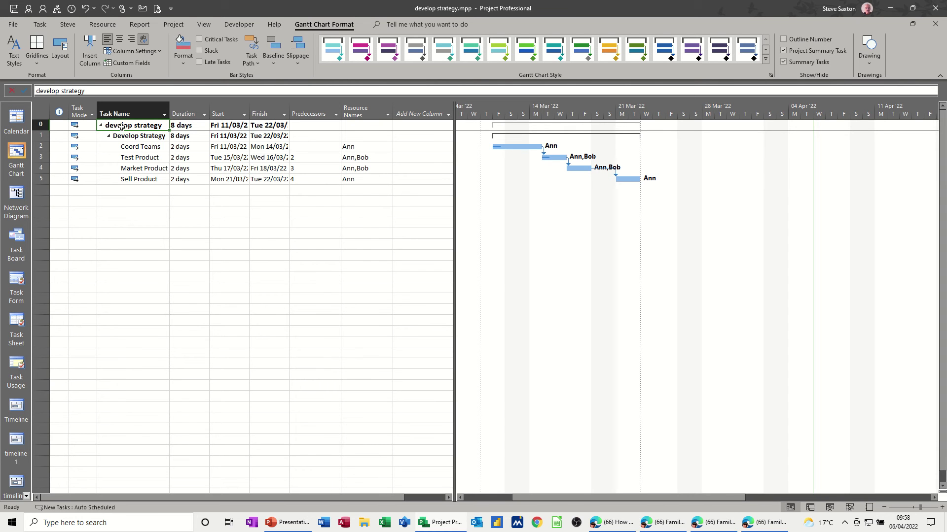
{"action": "left_click", "coordinate": [42, 91]}
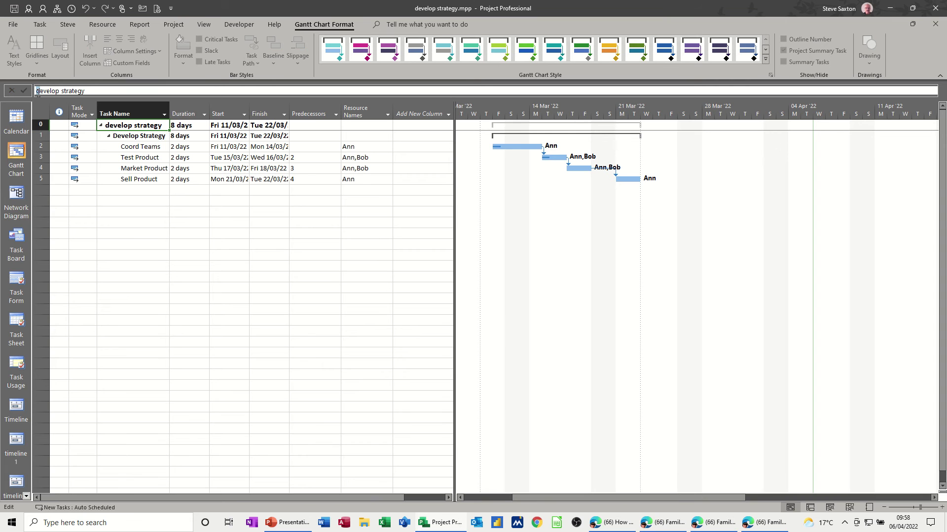
{"action": "type", "text": "D"}
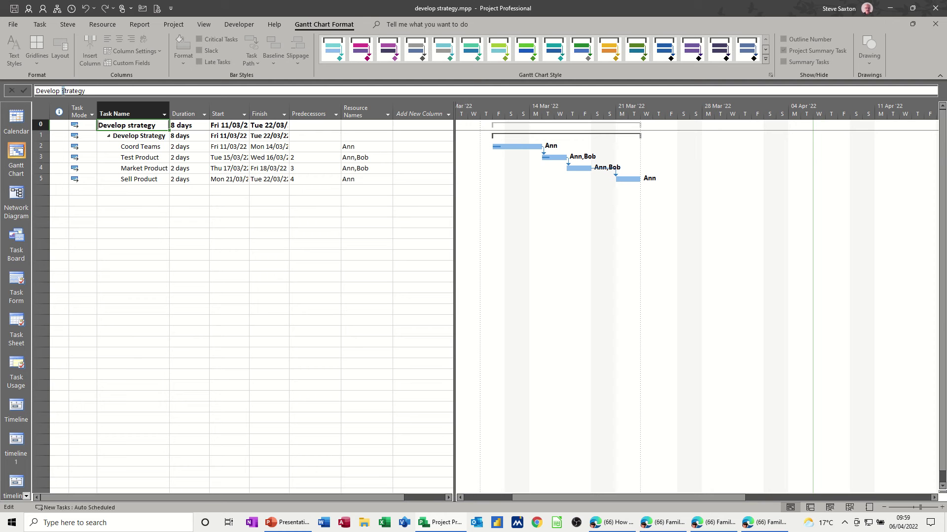
{"action": "type", "text": "S"}
{"action": "left_click", "coordinate": [138, 178]}
{"action": "left_click", "coordinate": [138, 129]}
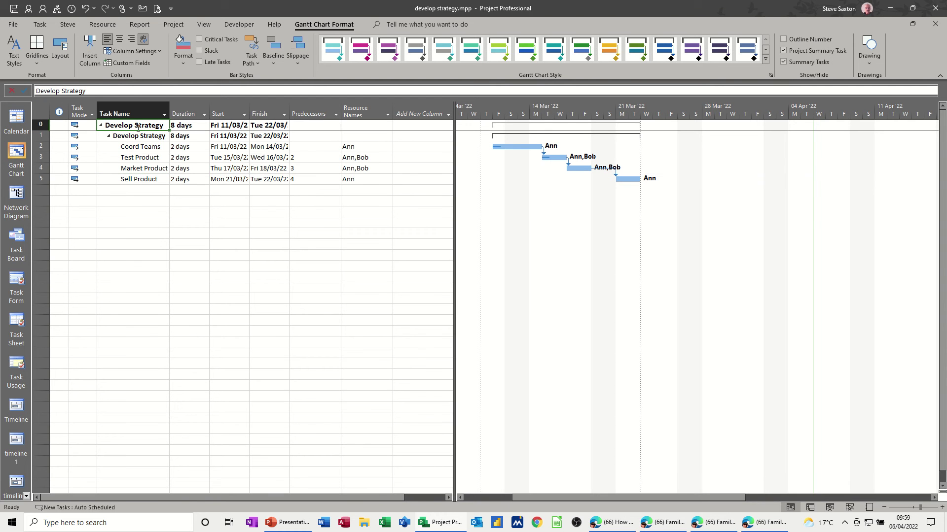
Step: Assign the Project Allocation resource to the project summary task in row 0 and close the assignment dialog
{"action": "left_click", "coordinate": [103, 25]}
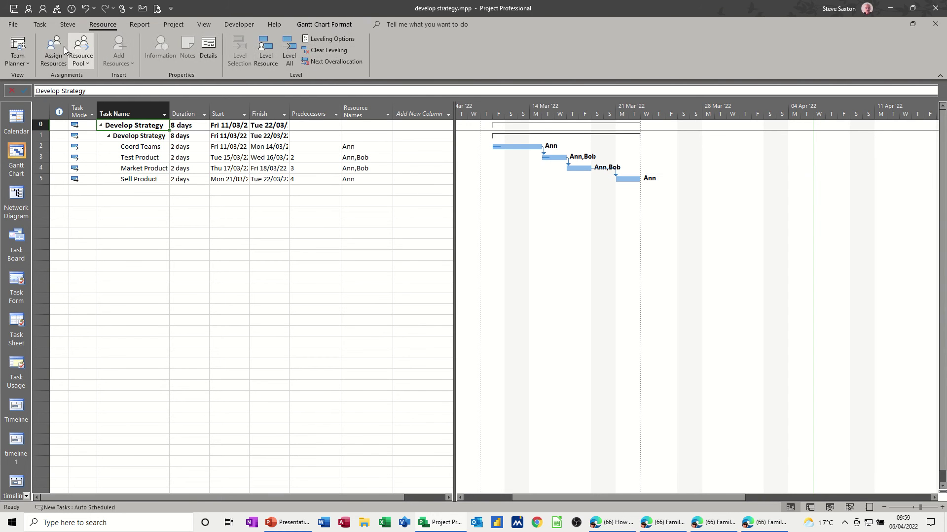
{"action": "left_click", "coordinate": [49, 57]}
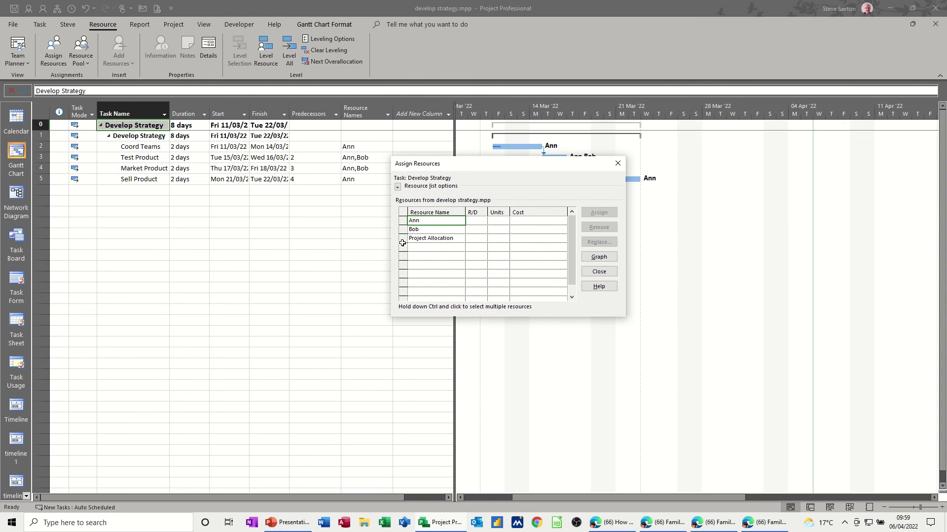
{"action": "left_click", "coordinate": [444, 239]}
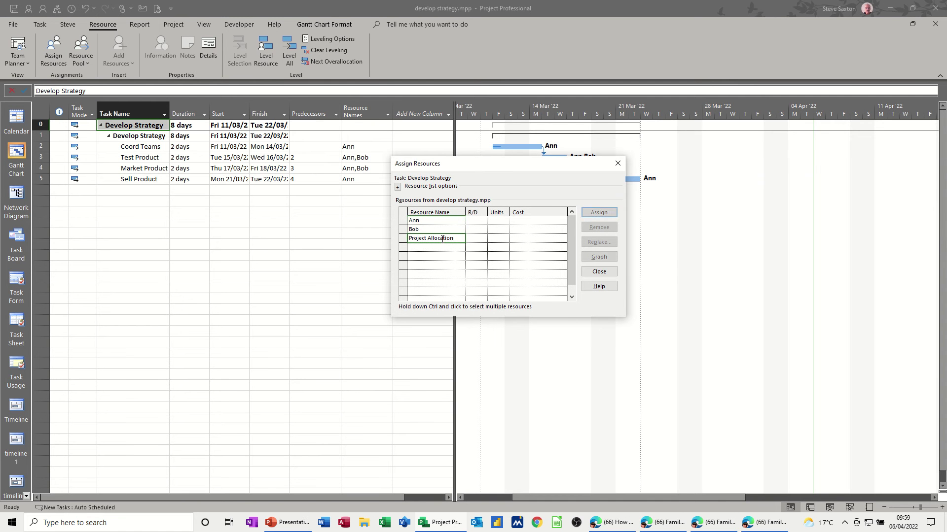
{"action": "left_click", "coordinate": [599, 212]}
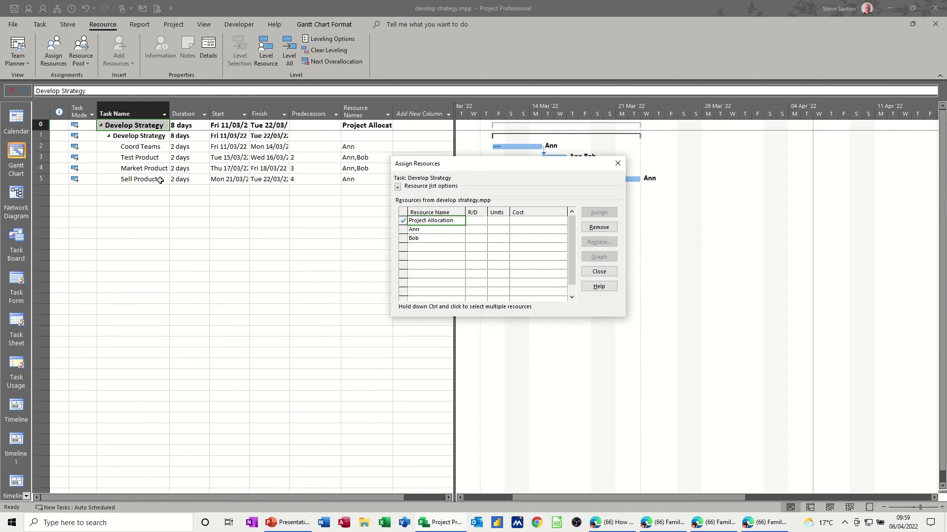
{"action": "left_click", "coordinate": [618, 167]}
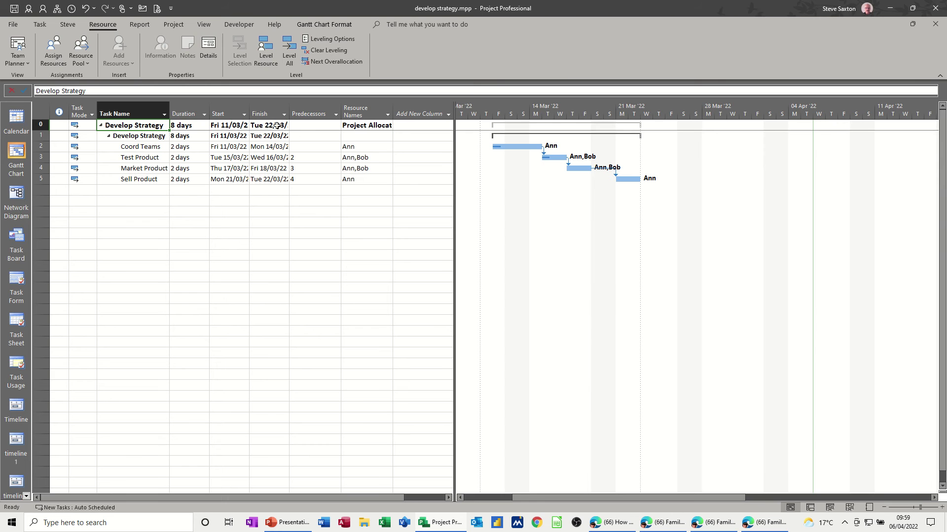
Step: Apply the built-in Cost table to the Gantt Chart and widen the table area
{"action": "left_click", "coordinate": [197, 27]}
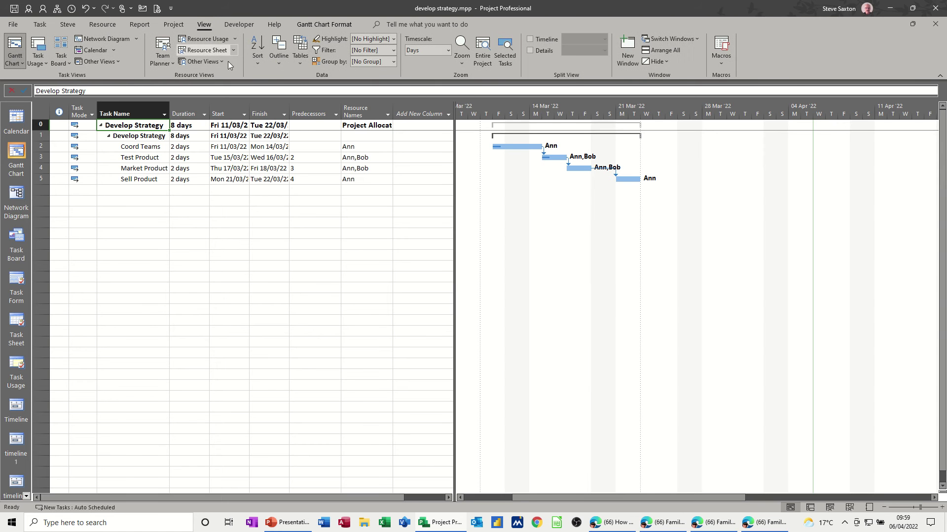
{"action": "left_click", "coordinate": [306, 64]}
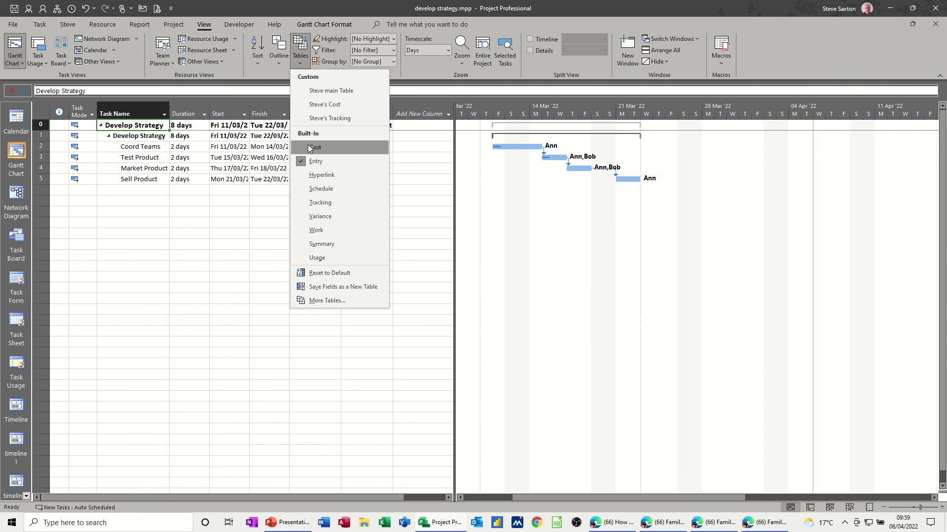
{"action": "left_click", "coordinate": [309, 146]}
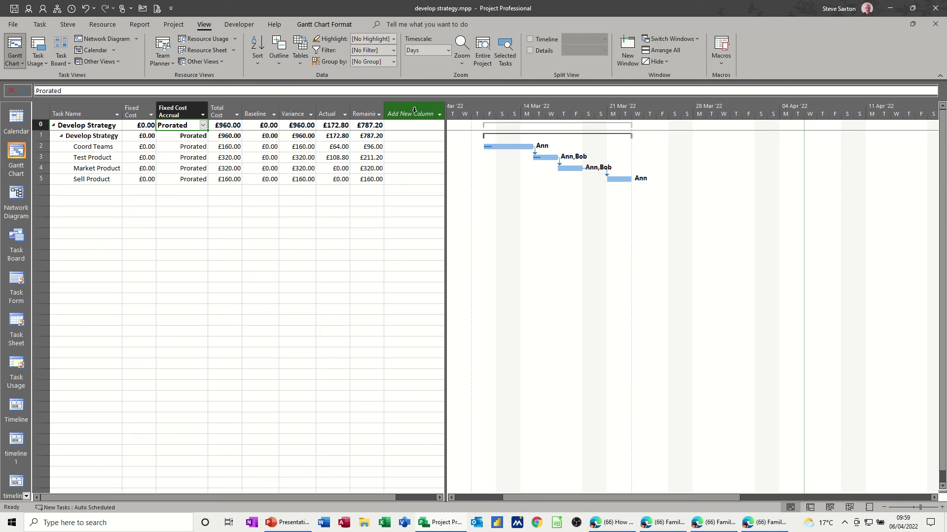
{"action": "left_click_drag", "start_coordinate": [446, 152], "coordinate": [495, 151]}
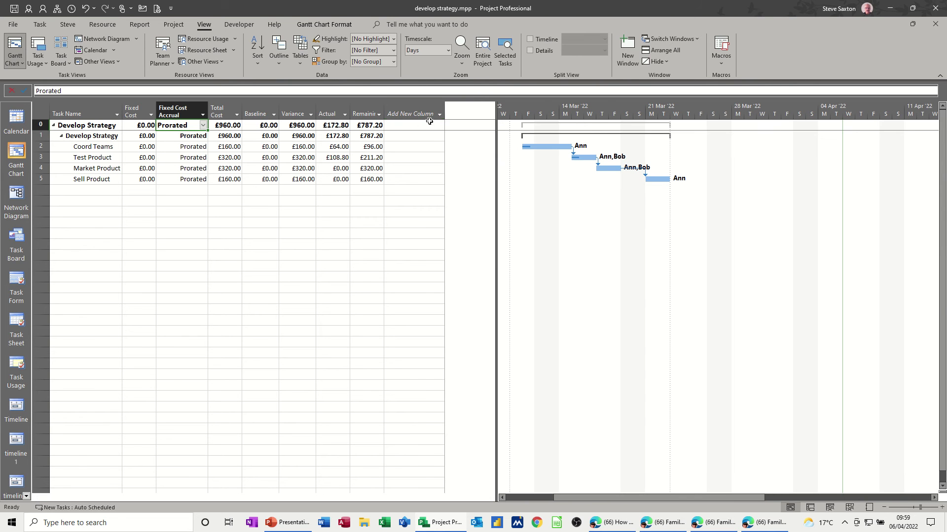
Step: Add a Budget Cost column after the Remaining column in the Cost table and check its task cells
{"action": "left_click", "coordinate": [413, 110]}
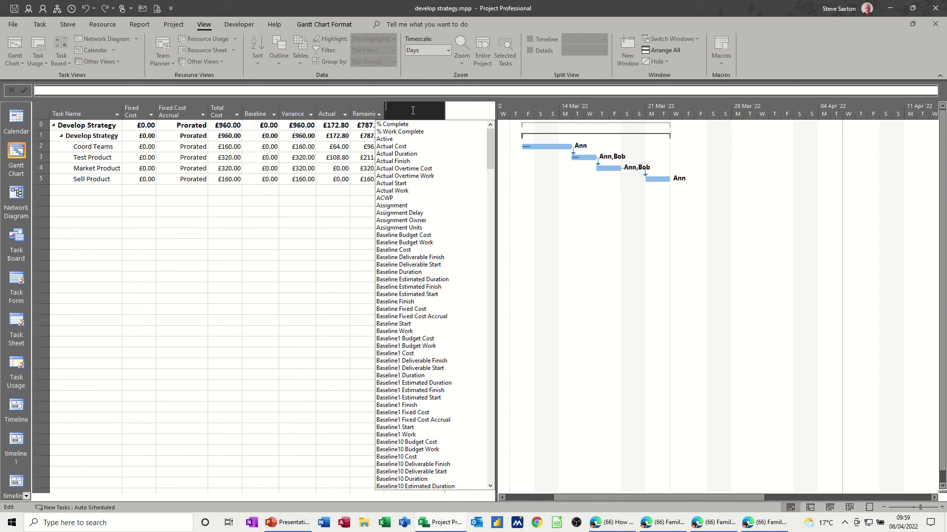
{"action": "type", "text": "budget Cost"}
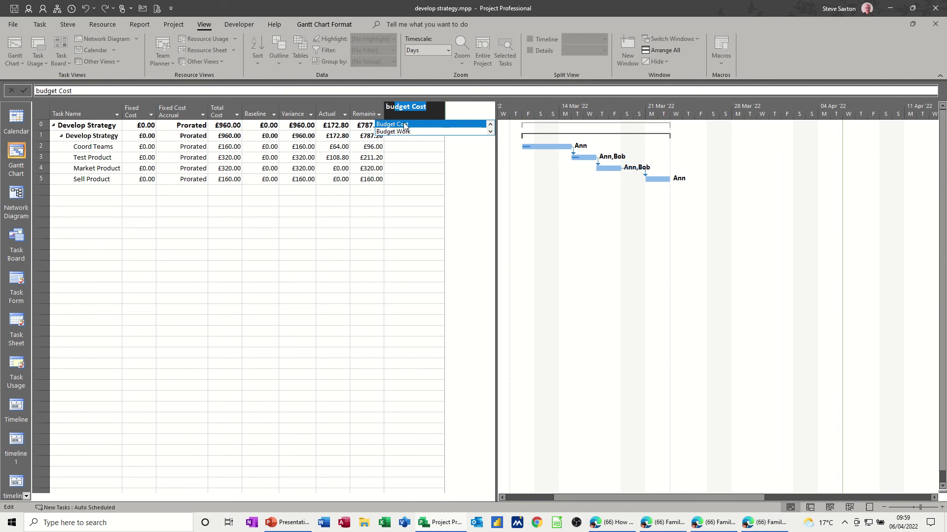
{"action": "left_click", "coordinate": [416, 125]}
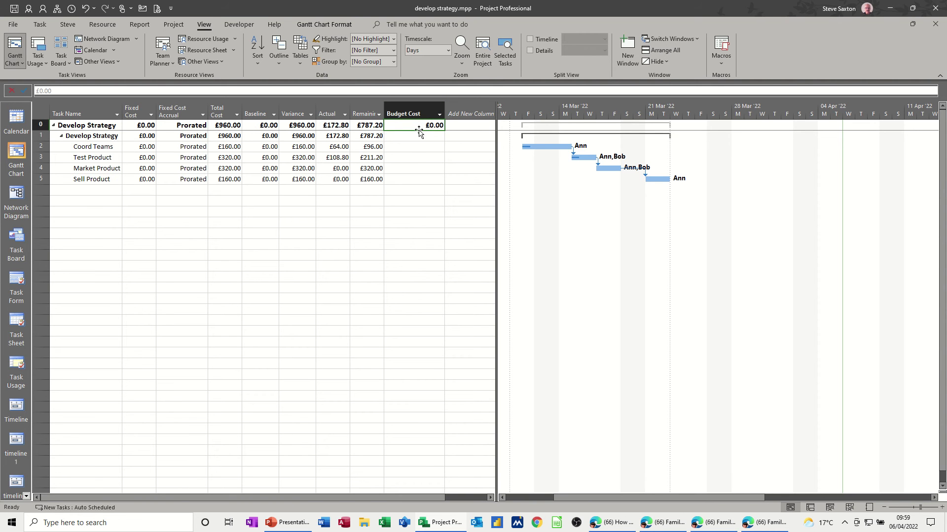
{"action": "left_click", "coordinate": [419, 134]}
{"action": "left_click", "coordinate": [419, 148]}
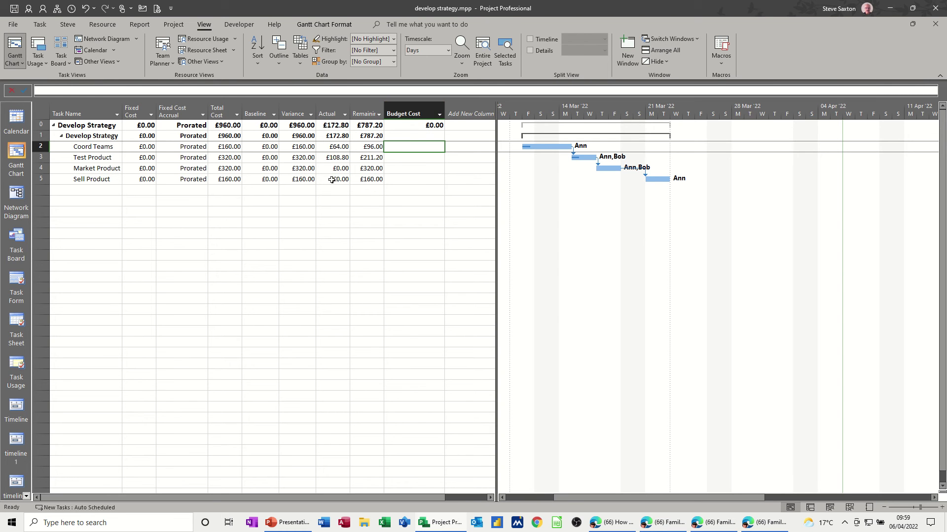
Step: Switch to the Task Usage view and add a Budget Cost column after the Finish column
{"action": "left_click", "coordinate": [810, 508]}
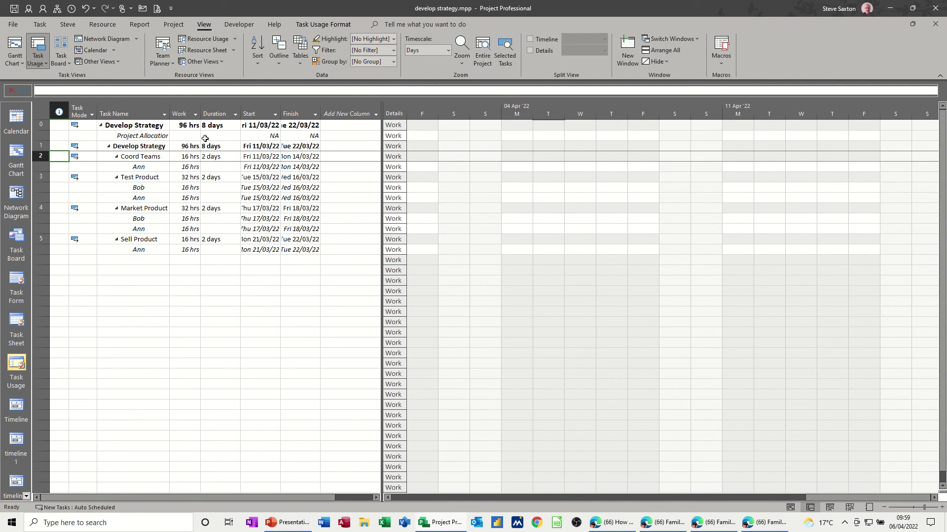
{"action": "left_click", "coordinate": [157, 137]}
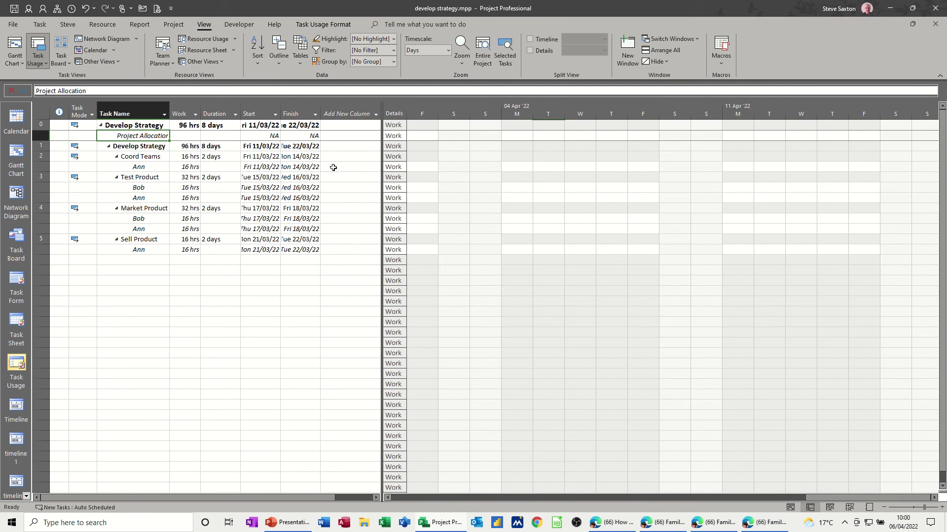
{"action": "left_click", "coordinate": [354, 112]}
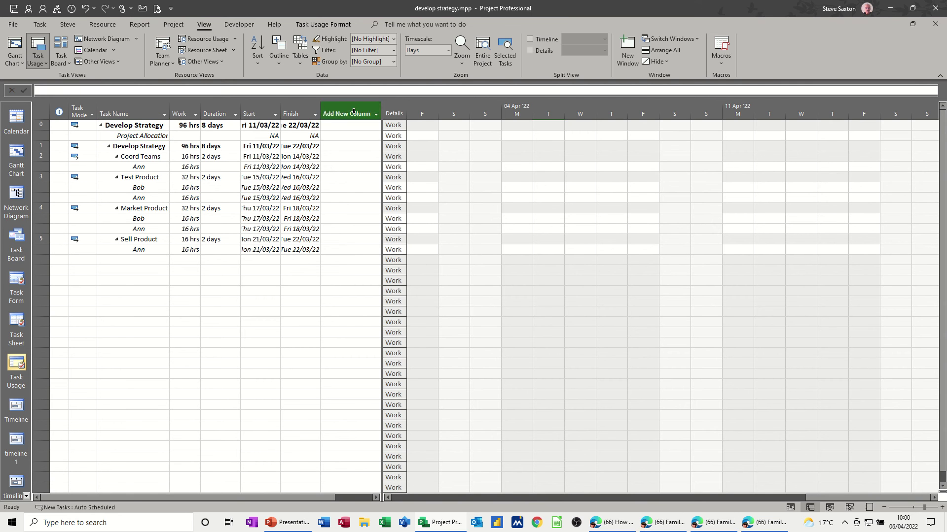
{"action": "left_click", "coordinate": [353, 113]}
{"action": "type", "text": "budget Cost"}
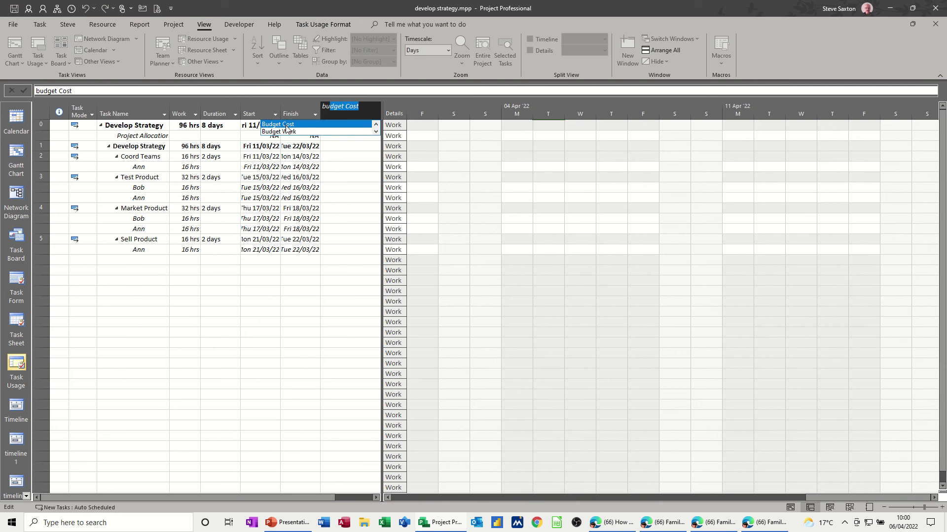
{"action": "key", "text": "Return"}
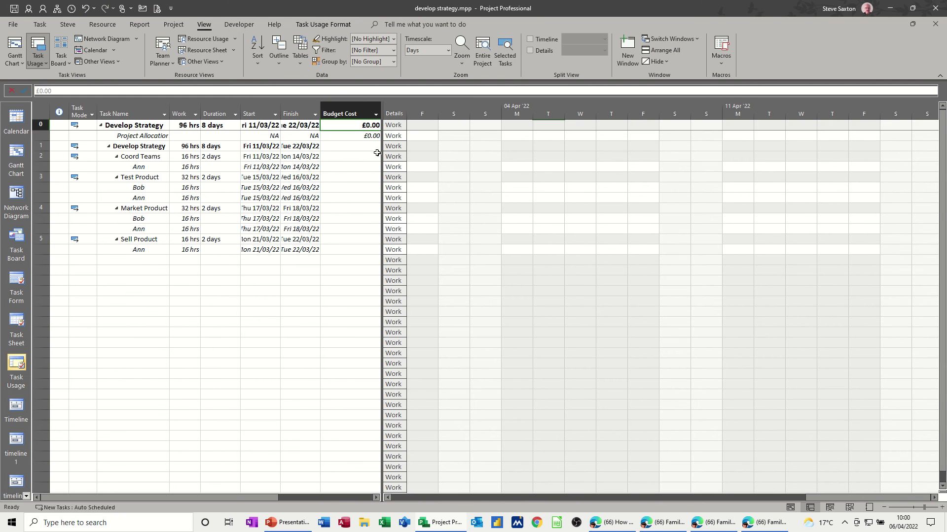
Step: Widen the table area and set the Budget Cost of the Project Allocation assignment to £5,000
{"action": "left_click", "coordinate": [351, 136]}
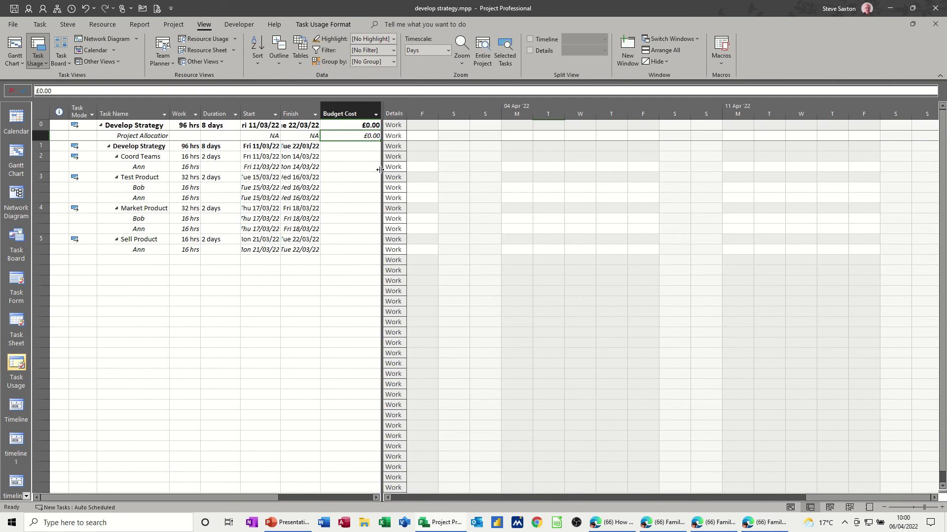
{"action": "left_click_drag", "start_coordinate": [380, 169], "coordinate": [446, 178]}
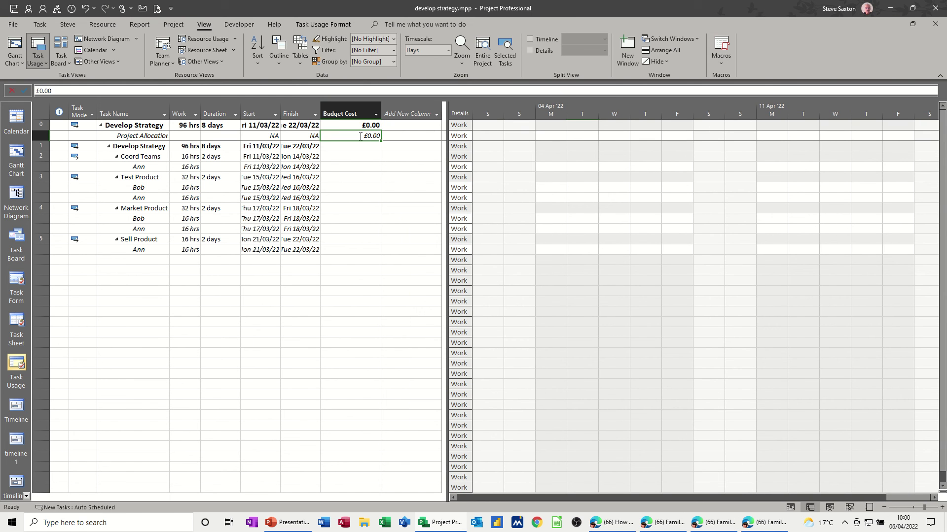
{"action": "type", "text": "50"}
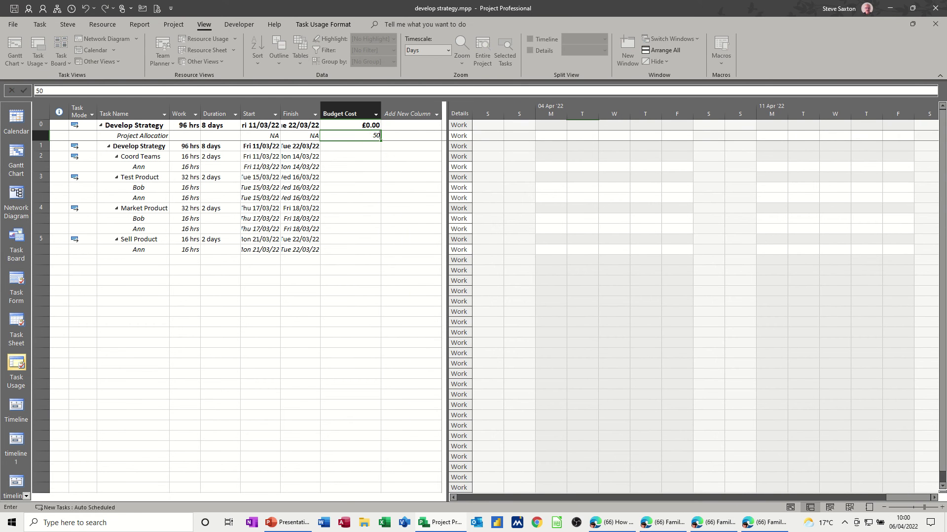
{"action": "left_click", "coordinate": [351, 178]}
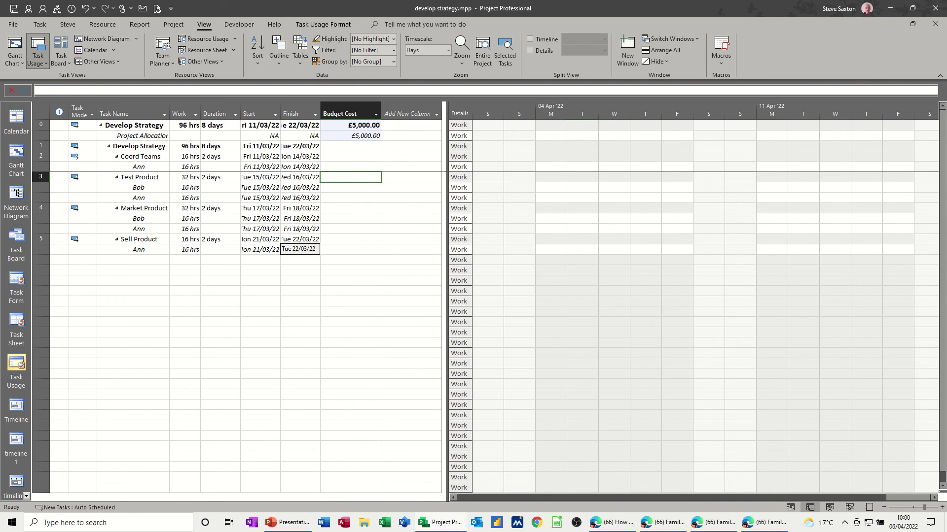
Step: Check the project summary task's Budget Cost in the Gantt Chart and compare it with the Project Allocation assignment in Task Usage
{"action": "left_click", "coordinate": [17, 153]}
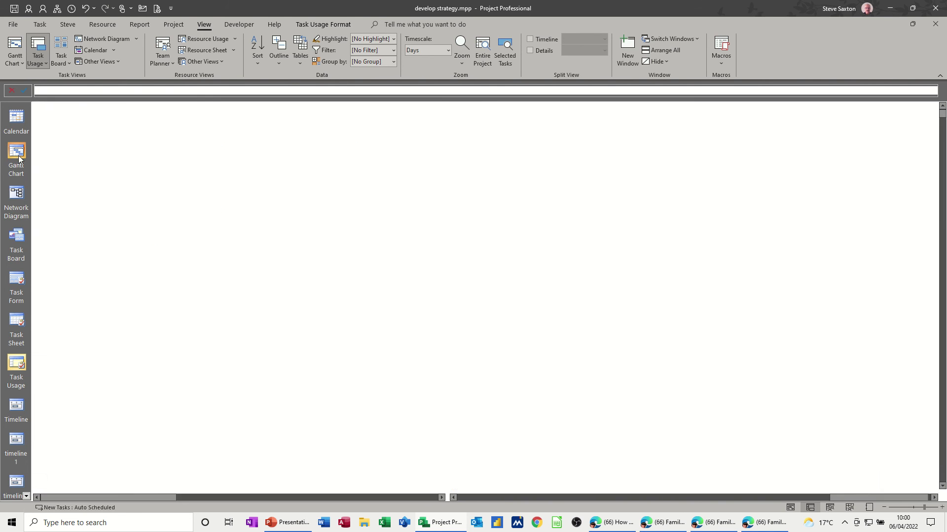
{"action": "left_click", "coordinate": [90, 125]}
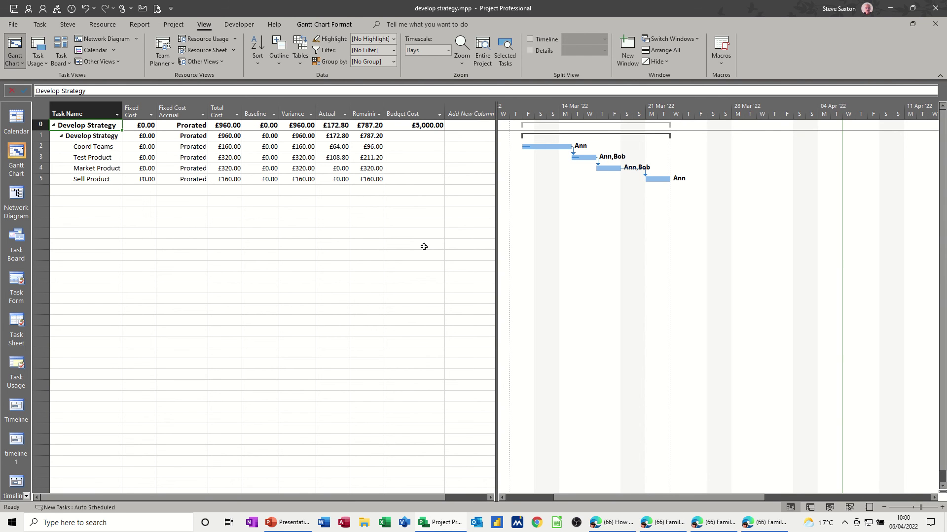
{"action": "left_click", "coordinate": [811, 508]}
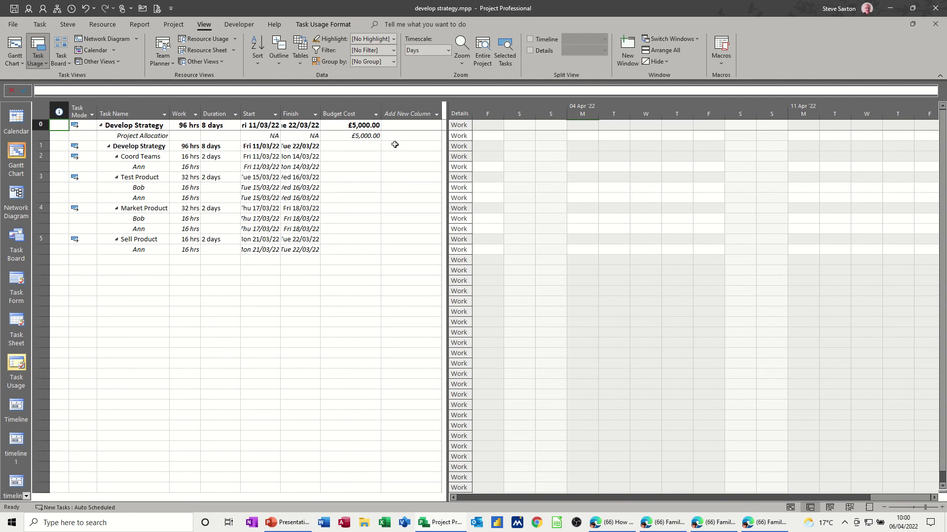
{"action": "left_click", "coordinate": [351, 135]}
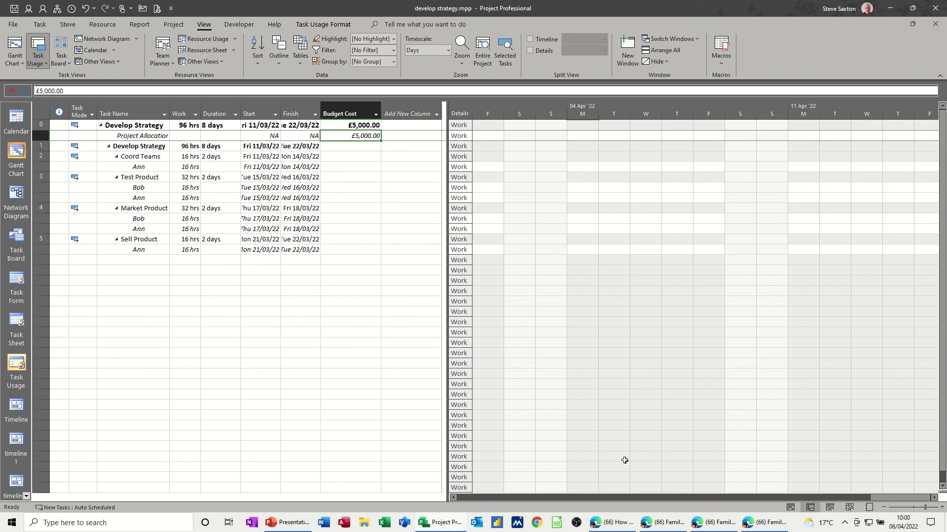
Step: Add a resource named Work Allcation with the type Work below Project Allocation in the Resource Sheet
{"action": "left_click", "coordinate": [849, 508]}
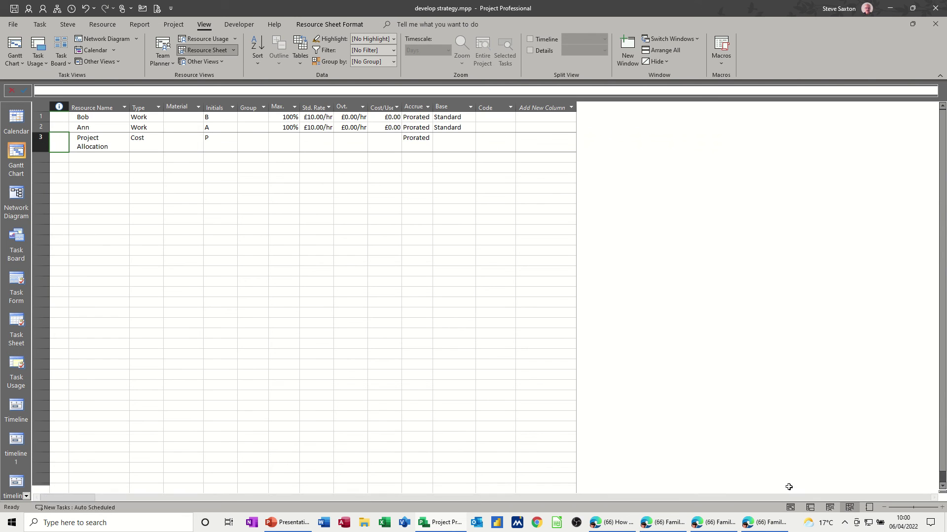
{"action": "left_click", "coordinate": [84, 158]}
{"action": "type", "text": "Work Allcation"}
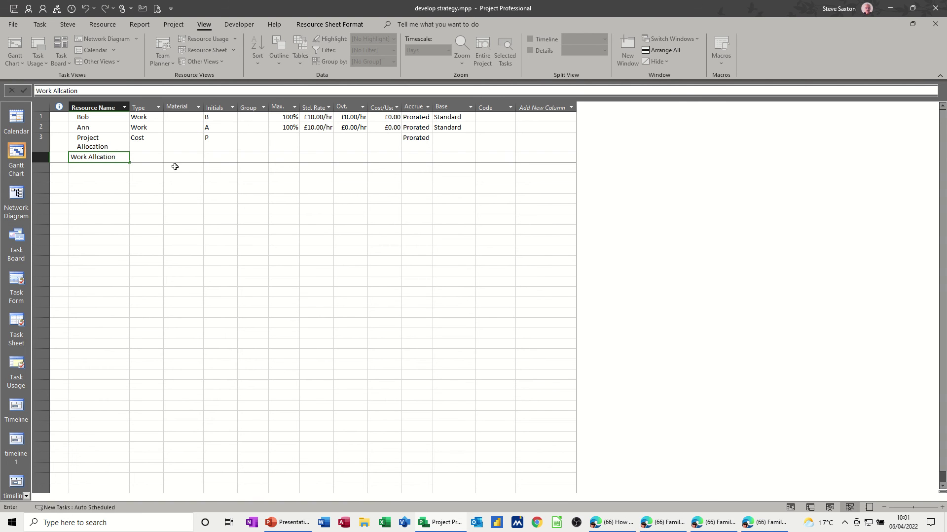
{"action": "left_click", "coordinate": [148, 158]}
{"action": "left_click", "coordinate": [159, 158]}
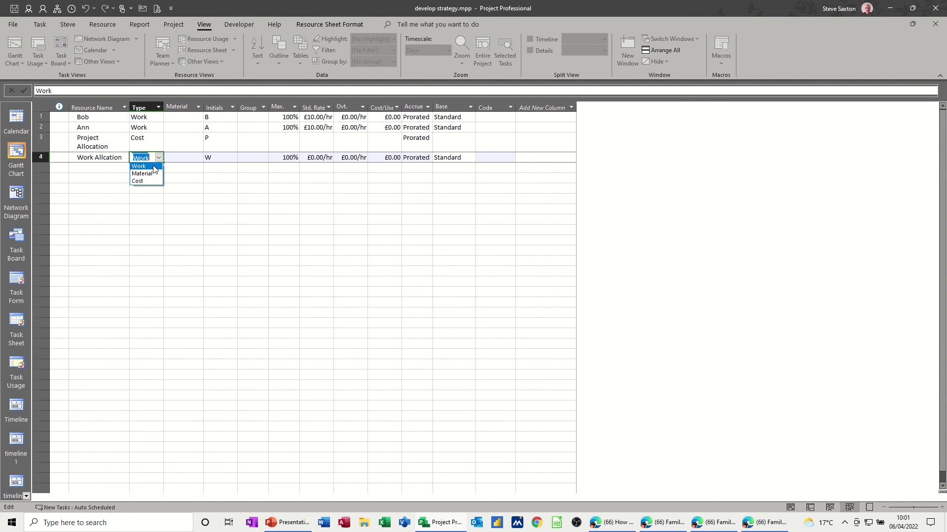
{"action": "left_click", "coordinate": [150, 167]}
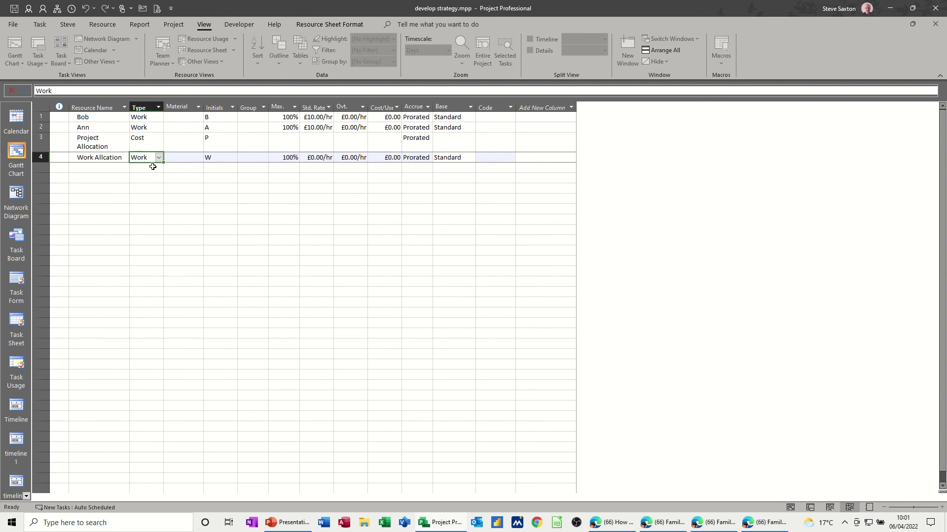
Step: Correct the new resource's name to Work Allocation and mark it as a Budget resource
{"action": "double_click", "coordinate": [104, 159]}
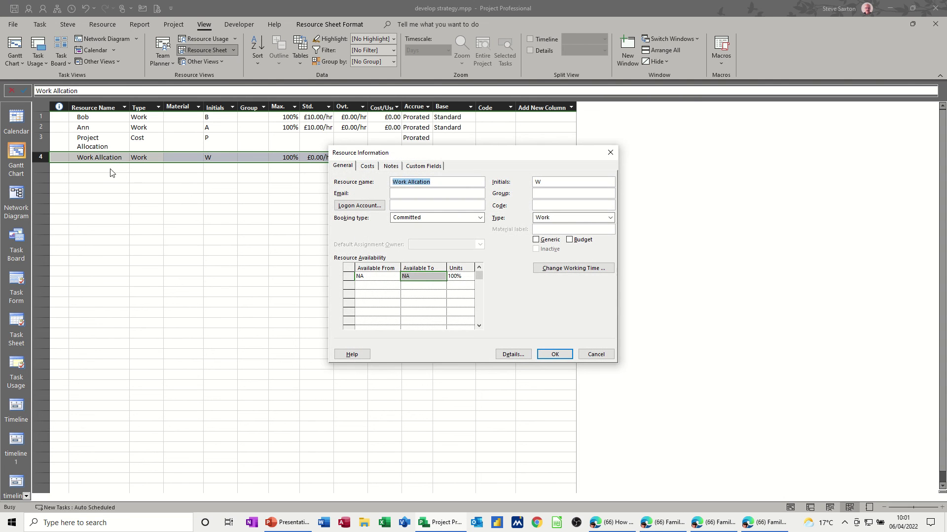
{"action": "left_click", "coordinate": [413, 183]}
{"action": "type", "text": "o"}
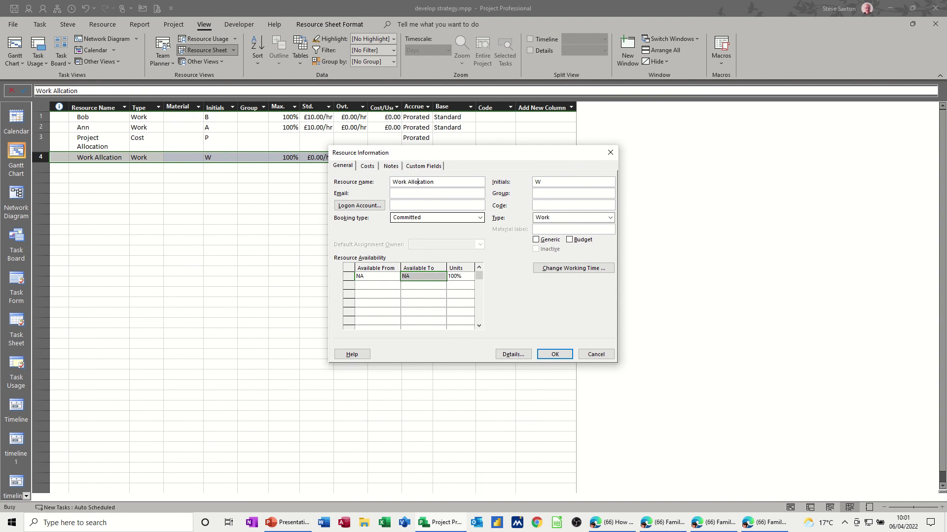
{"action": "left_click", "coordinate": [570, 241]}
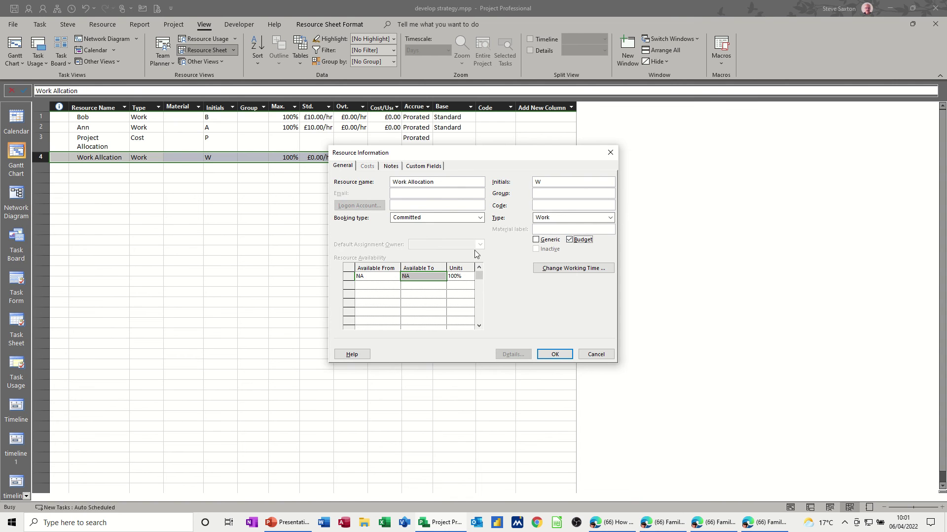
{"action": "left_click", "coordinate": [552, 354]}
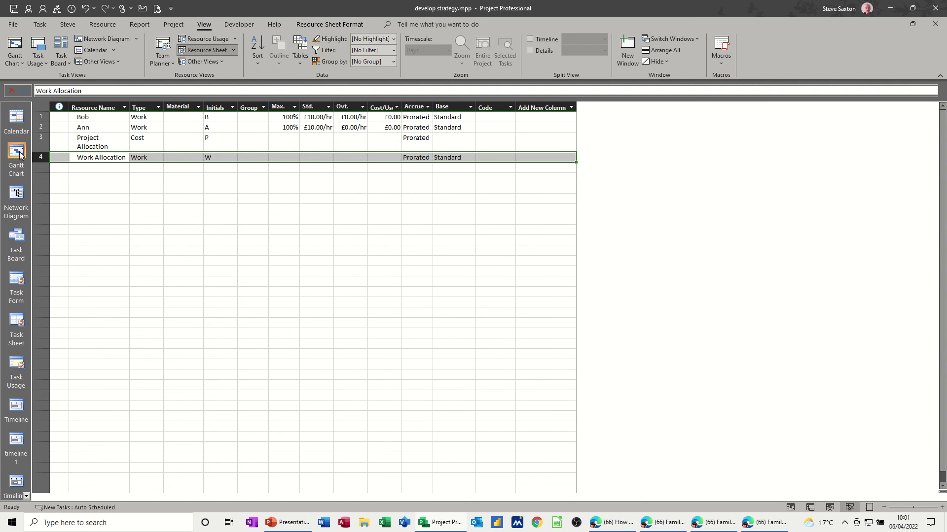
Step: Assign the Work Allocation resource to the project summary task in the Gantt Chart and close the assignment dialog
{"action": "left_click", "coordinate": [16, 153]}
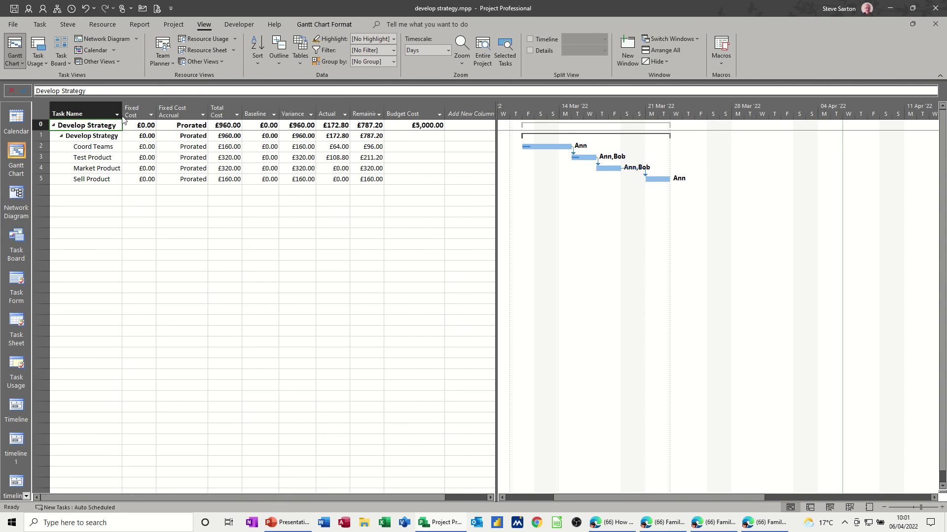
{"action": "left_click", "coordinate": [103, 25]}
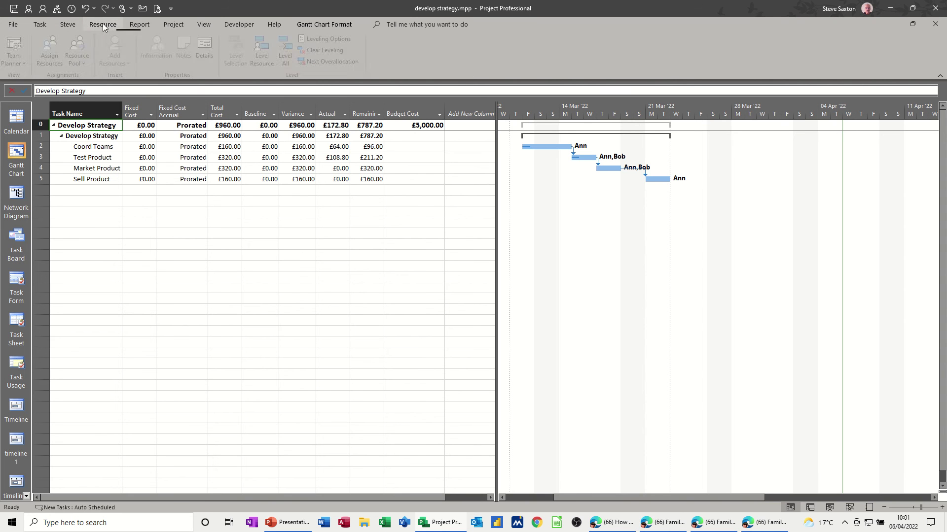
{"action": "left_click", "coordinate": [53, 51]}
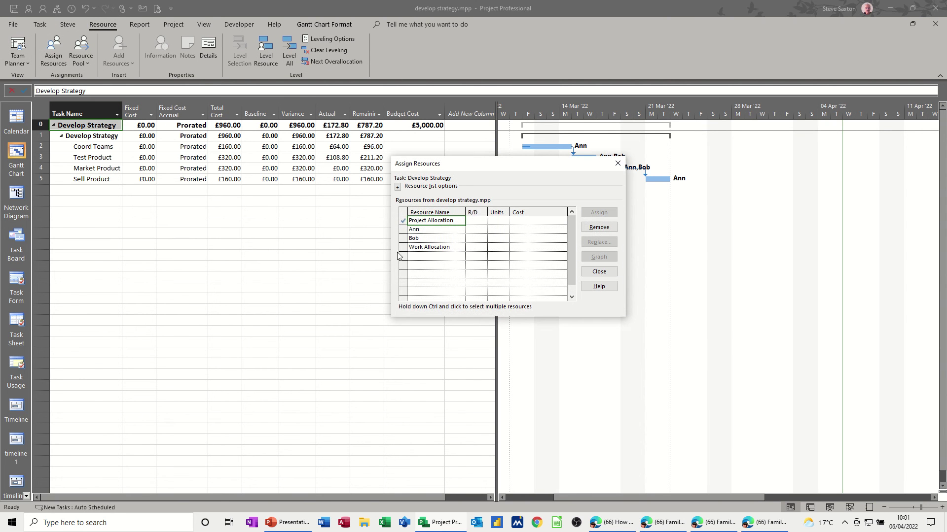
{"action": "left_click", "coordinate": [430, 247]}
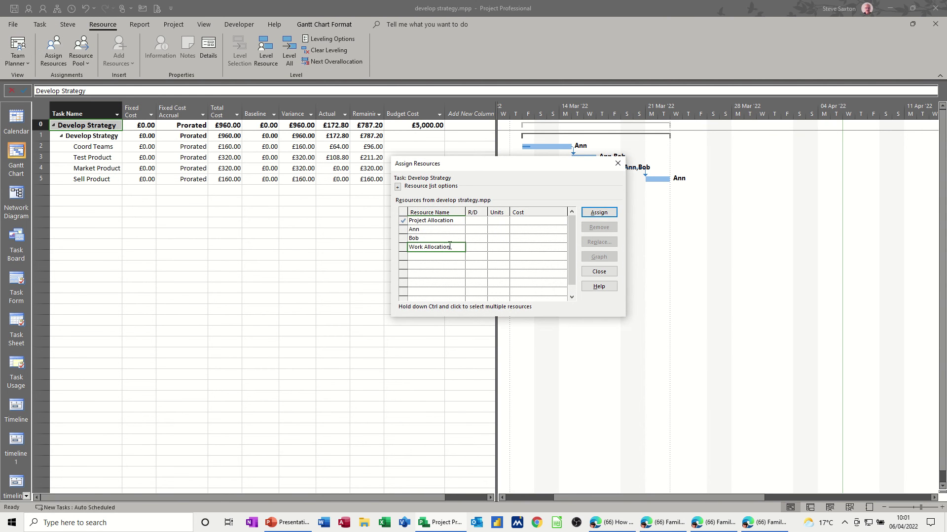
{"action": "left_click", "coordinate": [599, 213]}
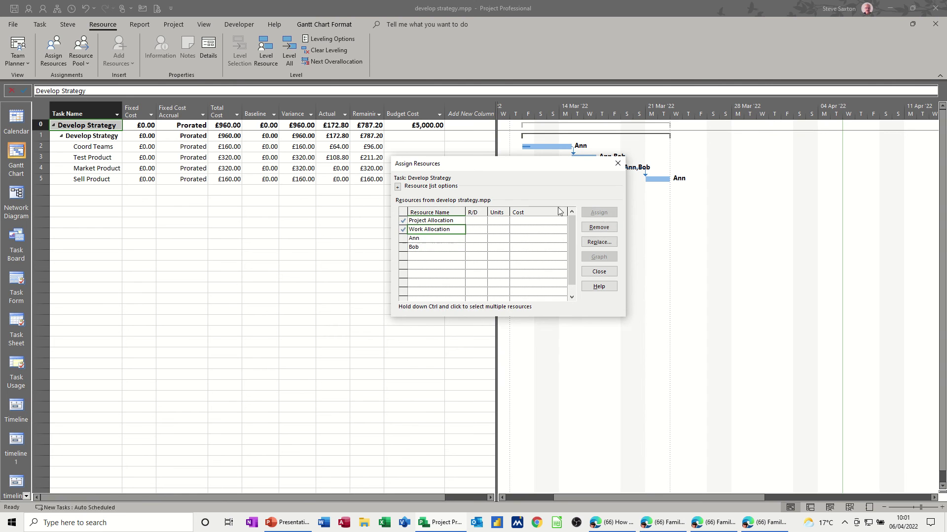
{"action": "left_click", "coordinate": [617, 164]}
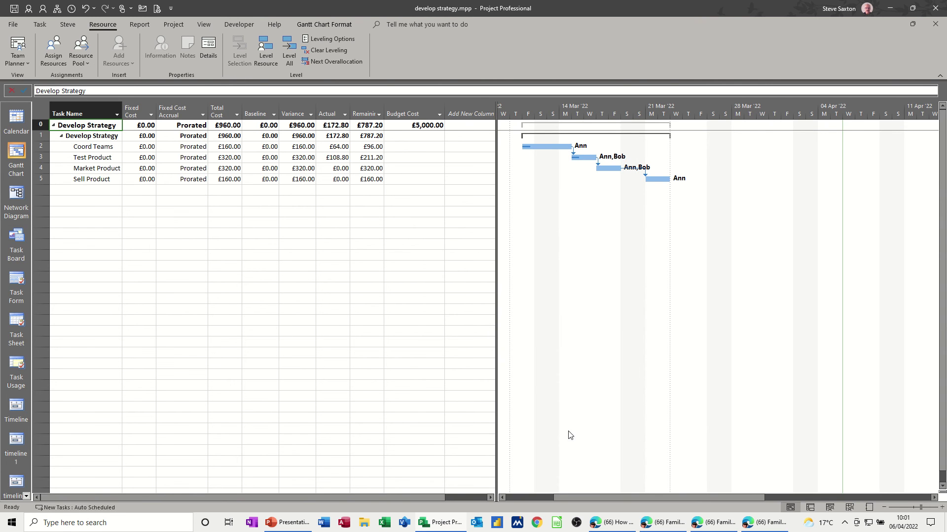
Step: Add a Budget Work column after the Budget Cost column in the Task Usage view
{"action": "left_click", "coordinate": [811, 508]}
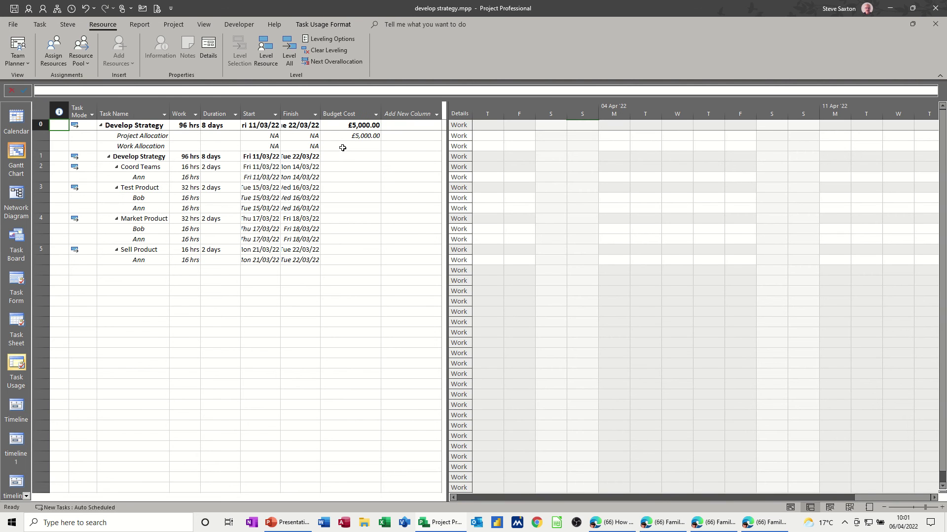
{"action": "left_click", "coordinate": [397, 113]}
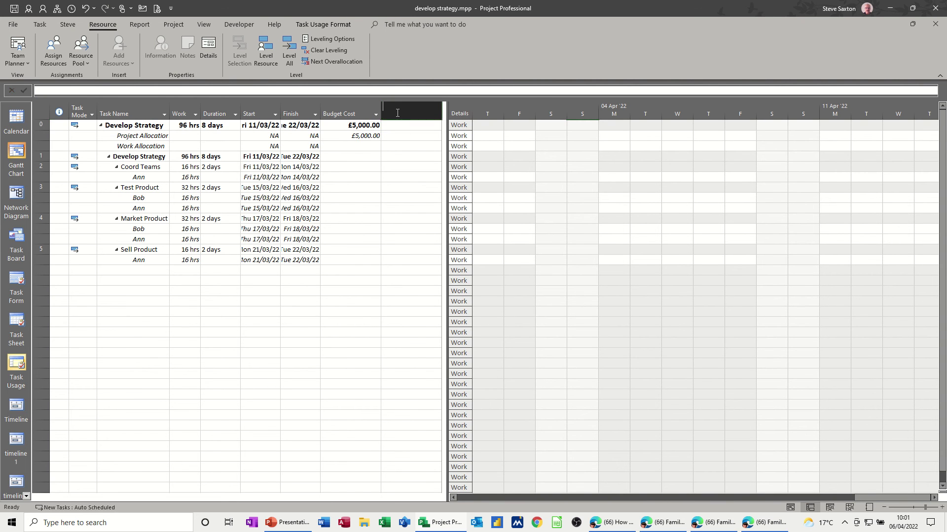
{"action": "type", "text": "budget Cost"}
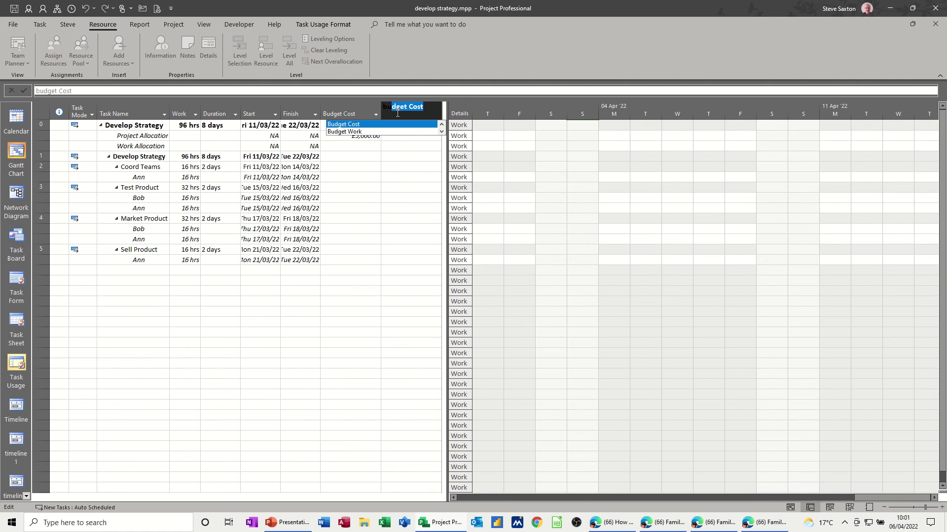
{"action": "left_click", "coordinate": [348, 133]}
Step: Set the Budget Work of the Work Allocation assignment to 100 hours
{"action": "left_click", "coordinate": [398, 146]}
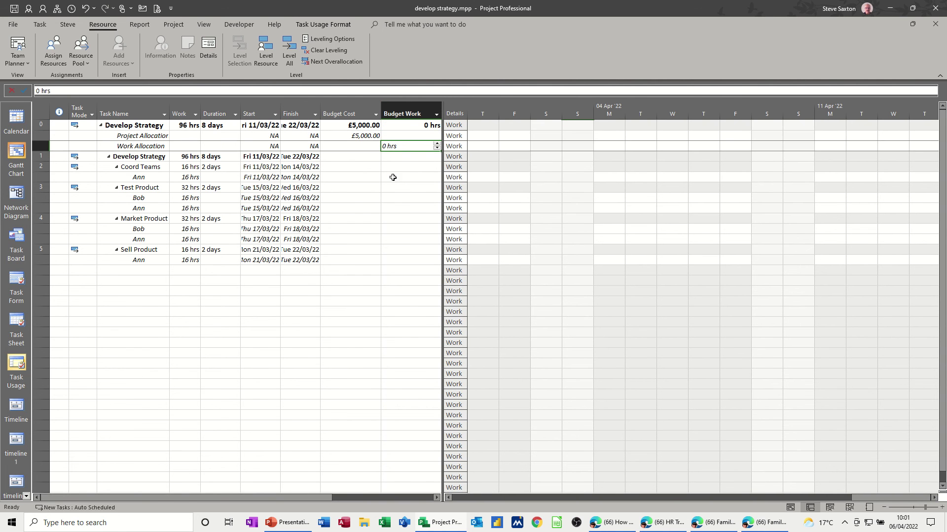
{"action": "type", "text": "100"}
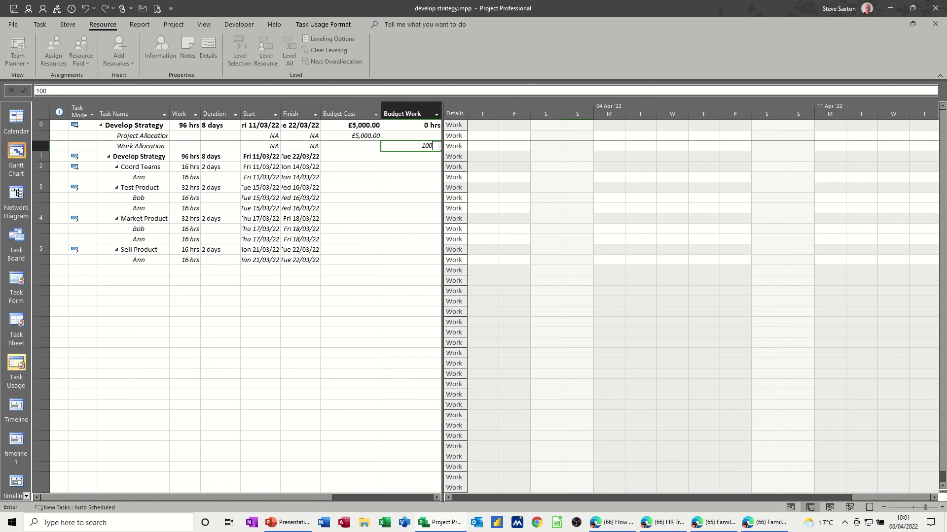
{"action": "left_click", "coordinate": [403, 167]}
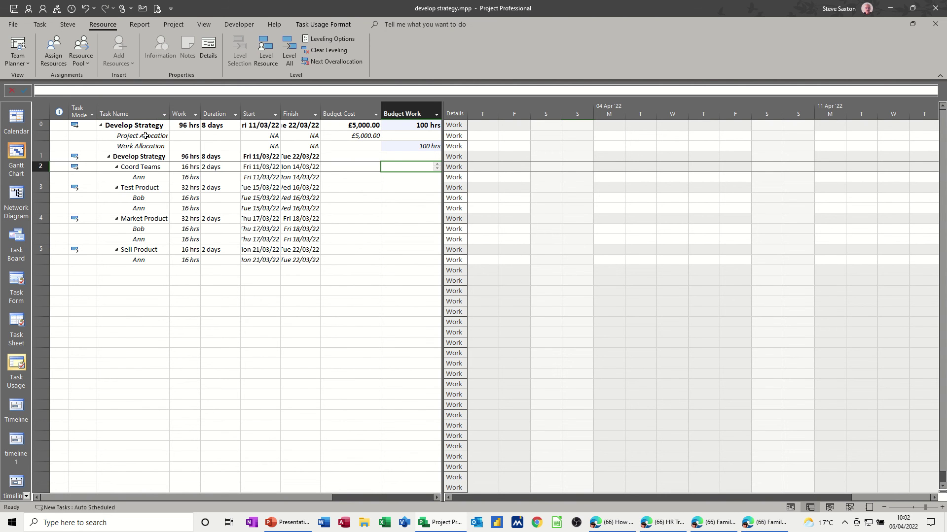
Step: Check in the Gantt Chart whether the two budget resources can be assigned to the row 1 summary task, compared with row 0
{"action": "left_click", "coordinate": [16, 152]}
{"action": "left_click", "coordinate": [73, 125]}
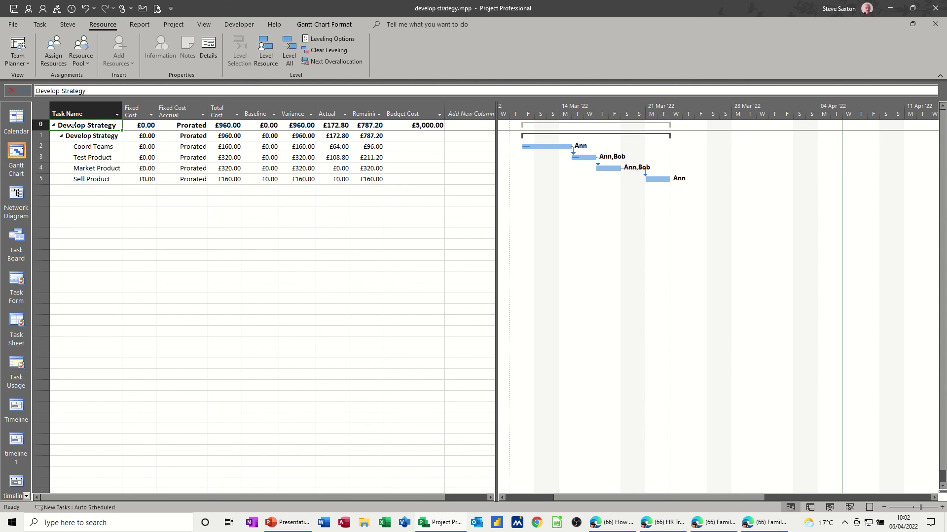
{"action": "left_click", "coordinate": [75, 136]}
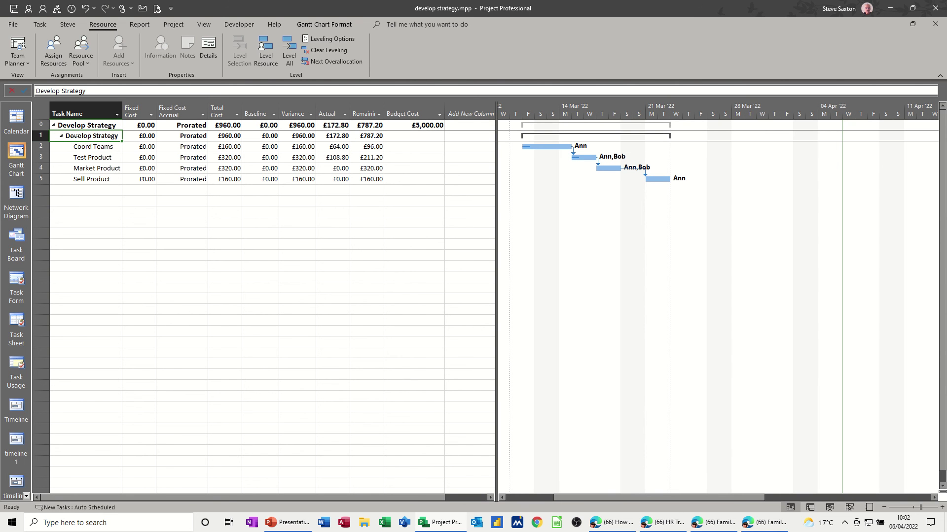
{"action": "left_click", "coordinate": [53, 52]}
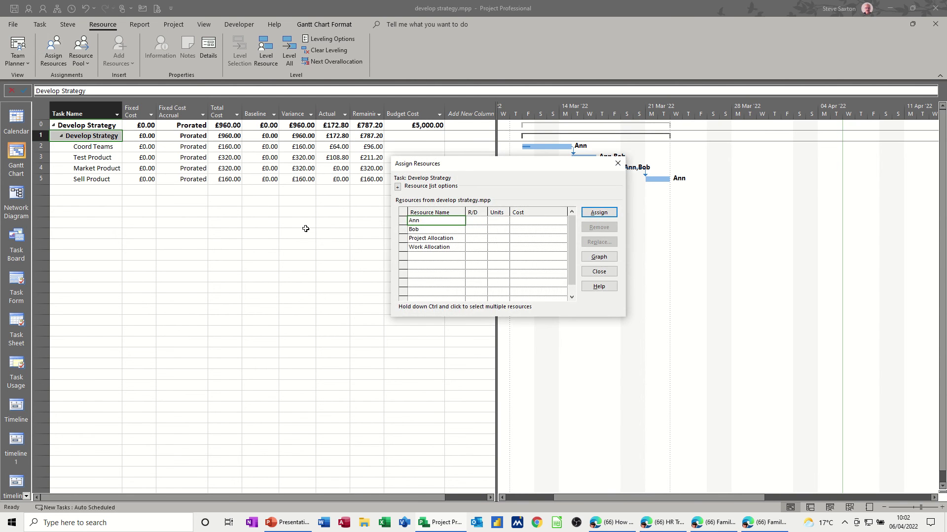
{"action": "left_click", "coordinate": [430, 239]}
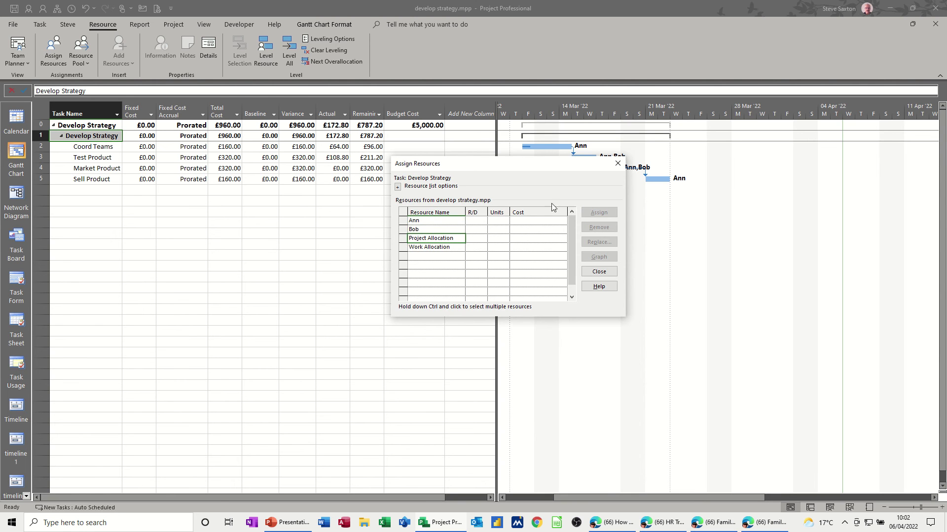
{"action": "left_click", "coordinate": [454, 248]}
{"action": "left_click", "coordinate": [97, 126]}
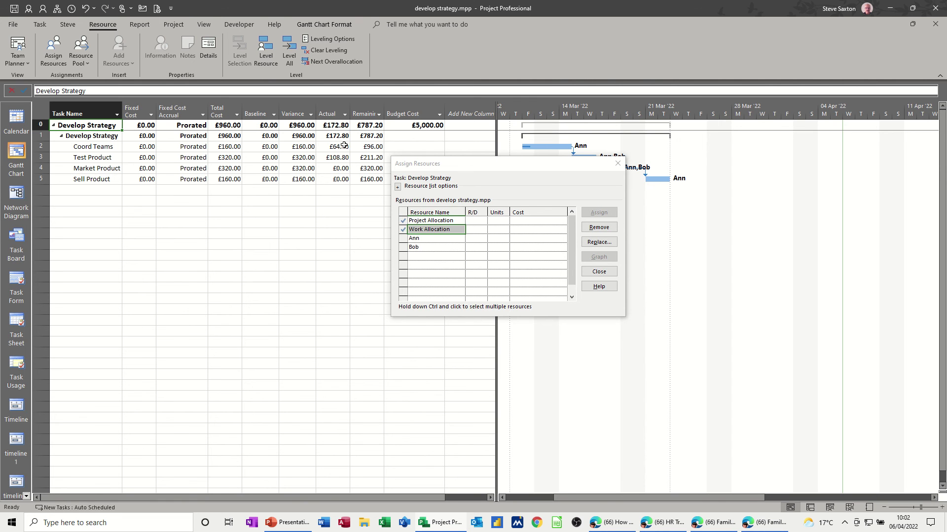
{"action": "left_click", "coordinate": [616, 164]}
Step: Add a Budget Work column after the Budget Cost column in the Gantt Chart's Cost table
{"action": "left_click", "coordinate": [473, 114]}
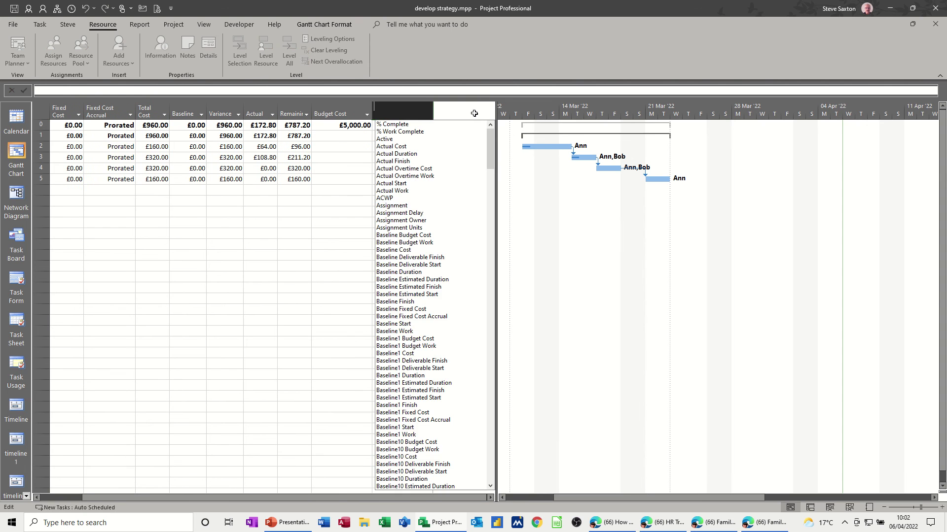
{"action": "type", "text": "budget Cost"}
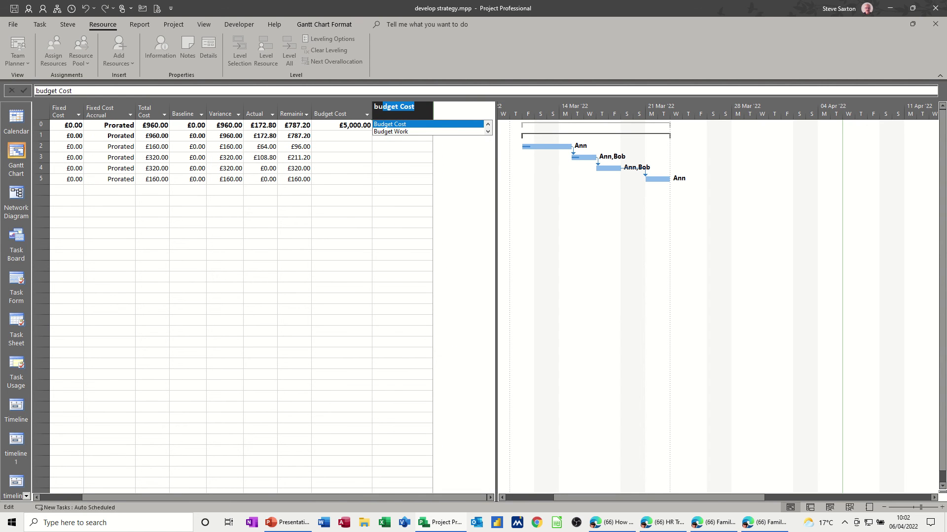
{"action": "left_click", "coordinate": [414, 131]}
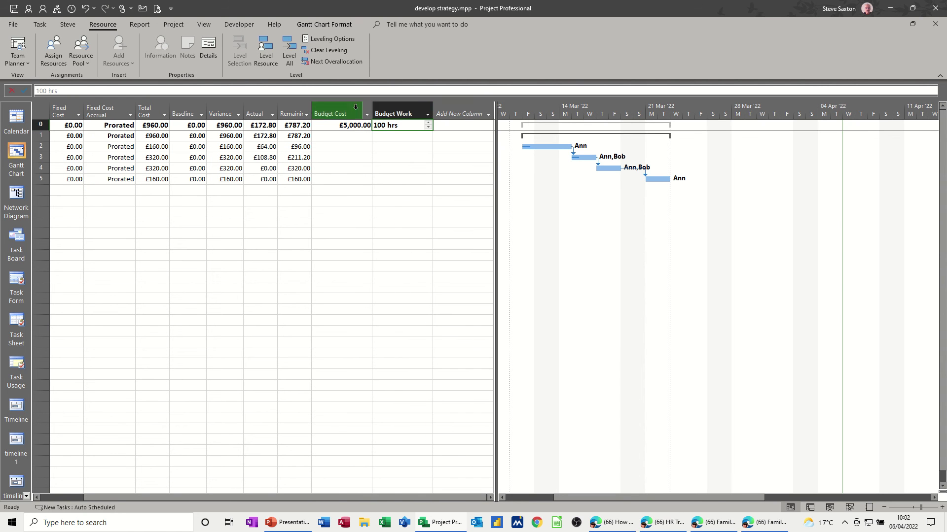